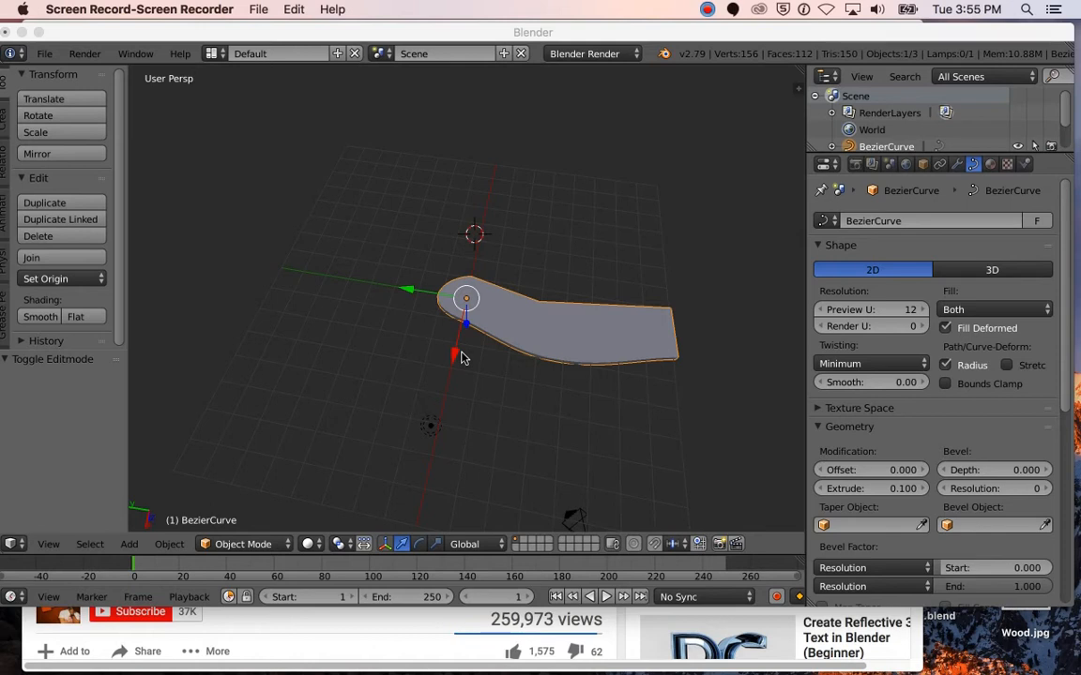
Step: Move every object in the scene along the Y axis, clear of the grid's centre, and deselect everything
left_click(216, 277)
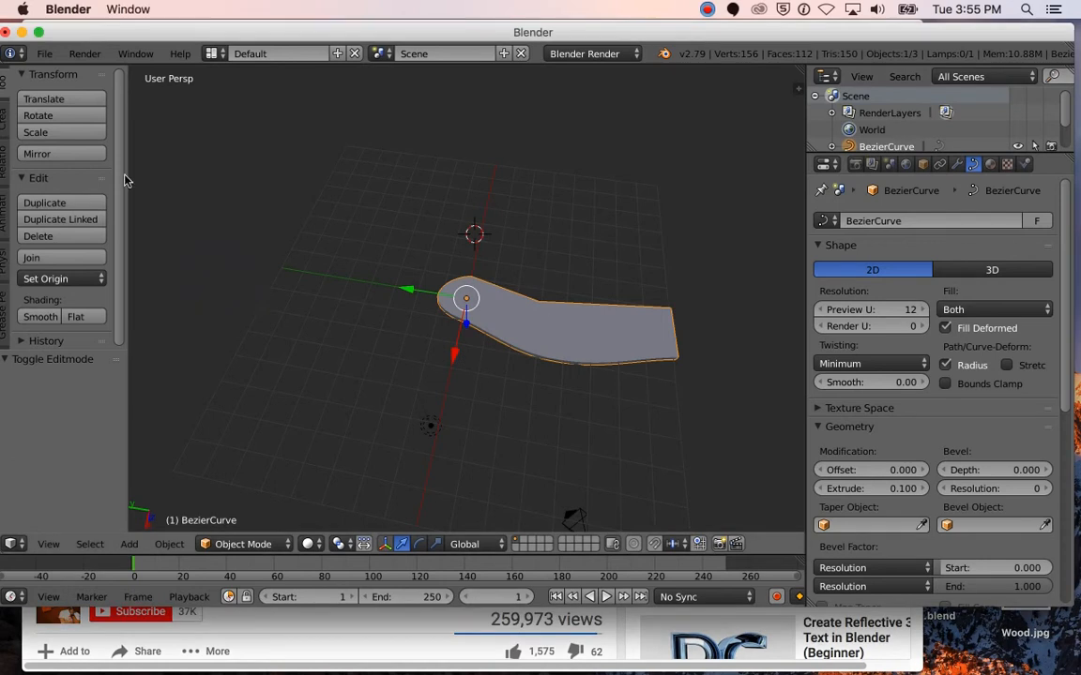
left_click(575, 335)
key("a")
key("a")
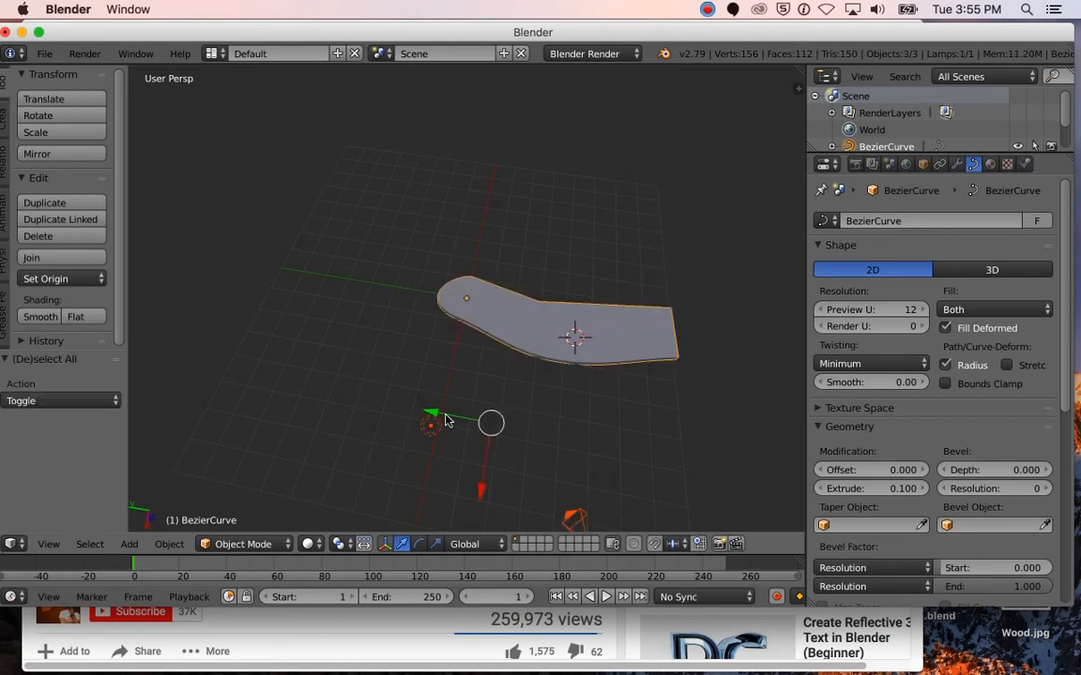
key("g")
key("y")
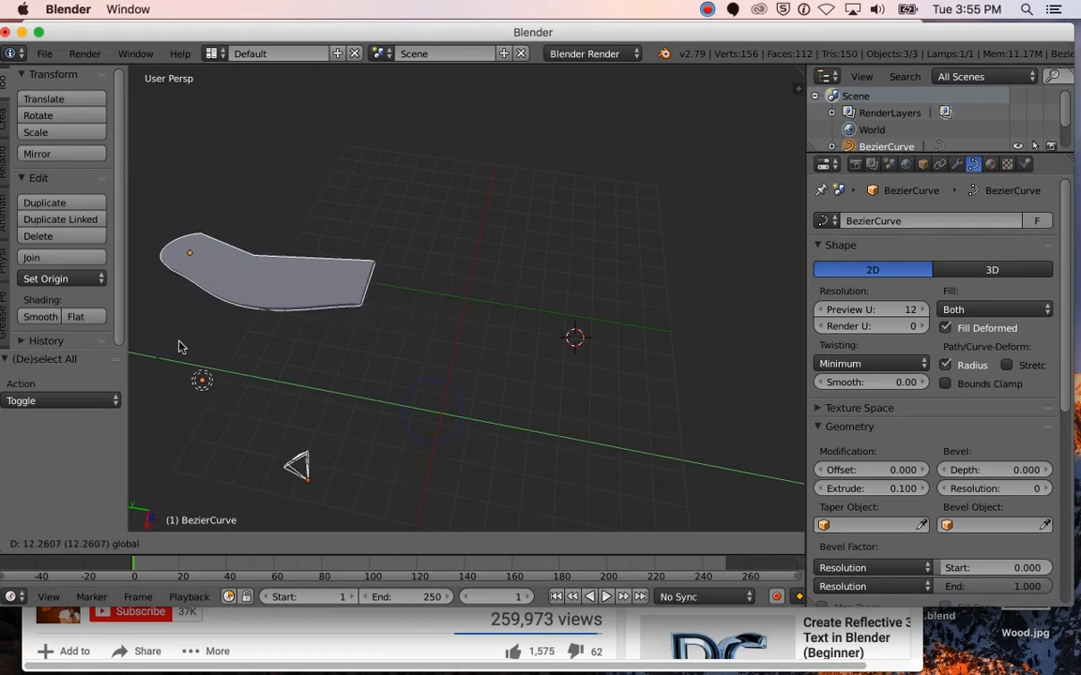
left_click(158, 325)
key("a")
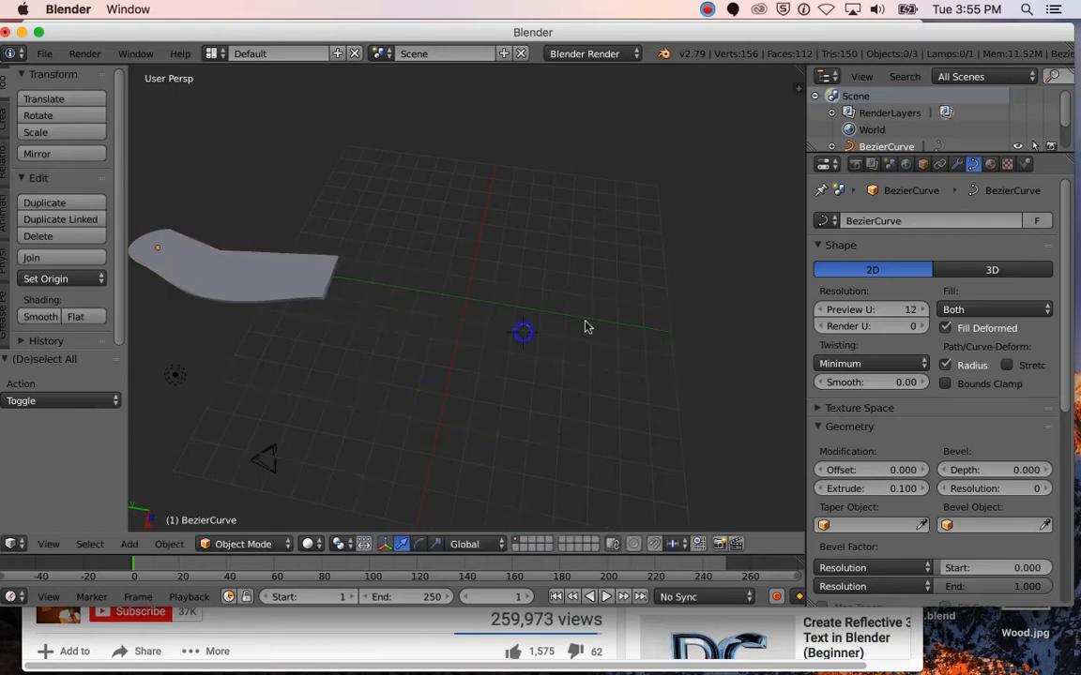
Step: Add a Bezier curve at the 3D cursor
key("shift+a")
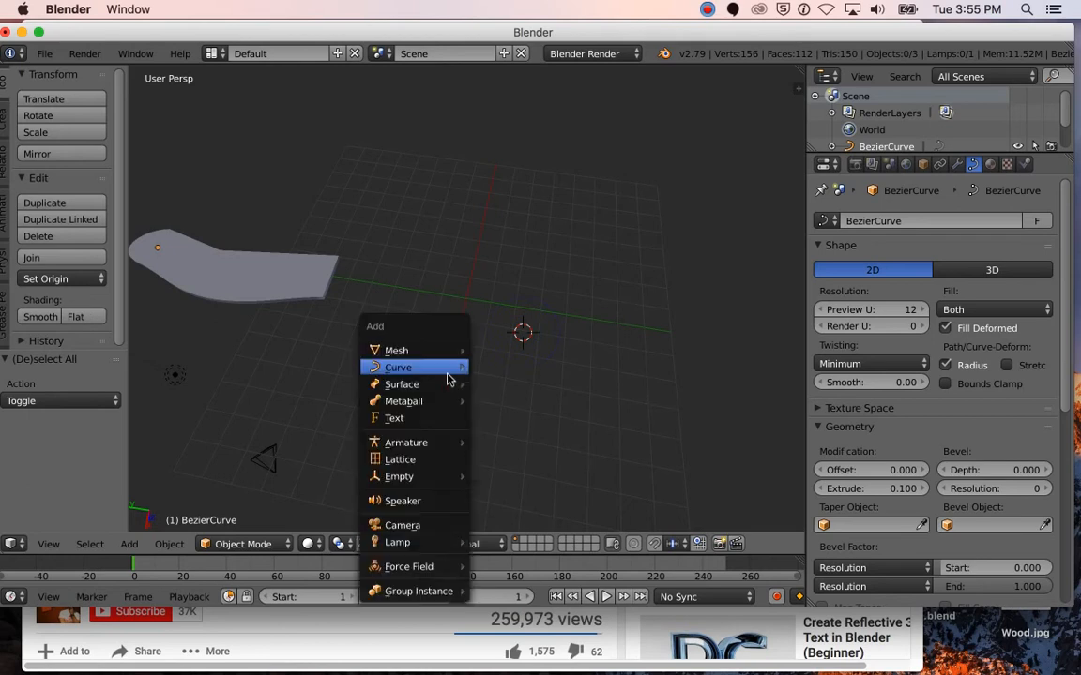
mouse_move(432, 367)
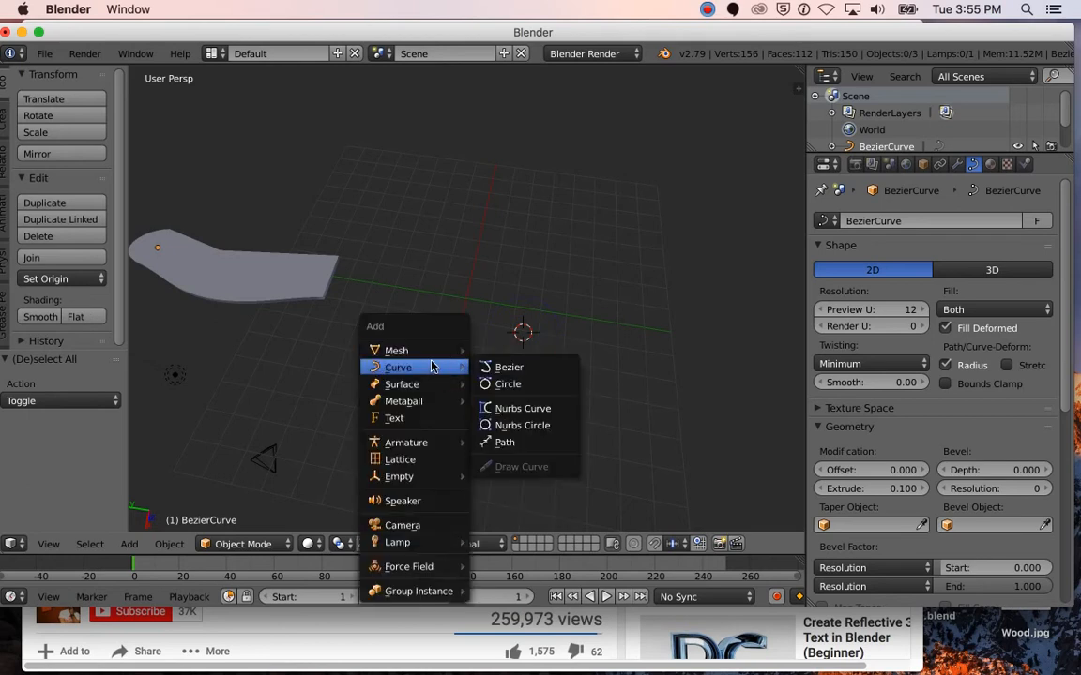
left_click(507, 367)
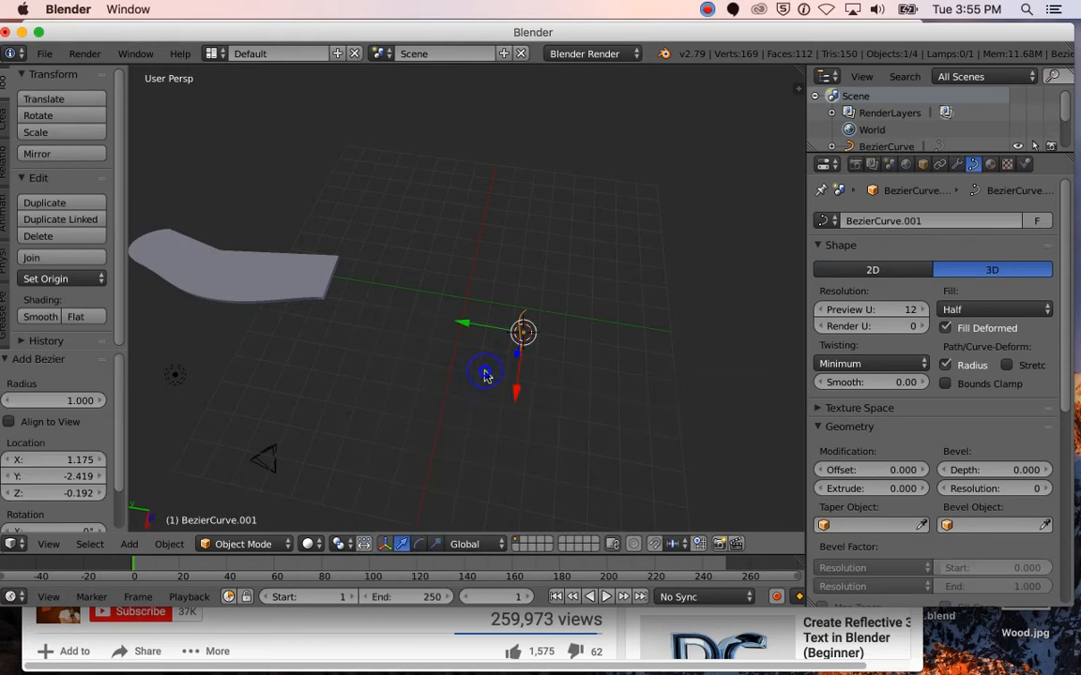
Step: Switch to the top view and enter Edit Mode on the new Bezier curve
mouse_move(577, 361)
middle_mouse_down()
mouse_move(618, 373)
mouse_move(576, 353)
mouse_move(581, 347)
middle_mouse_up()
middle_click_drag(663, 314, 712, 357)
left_click(47, 546)
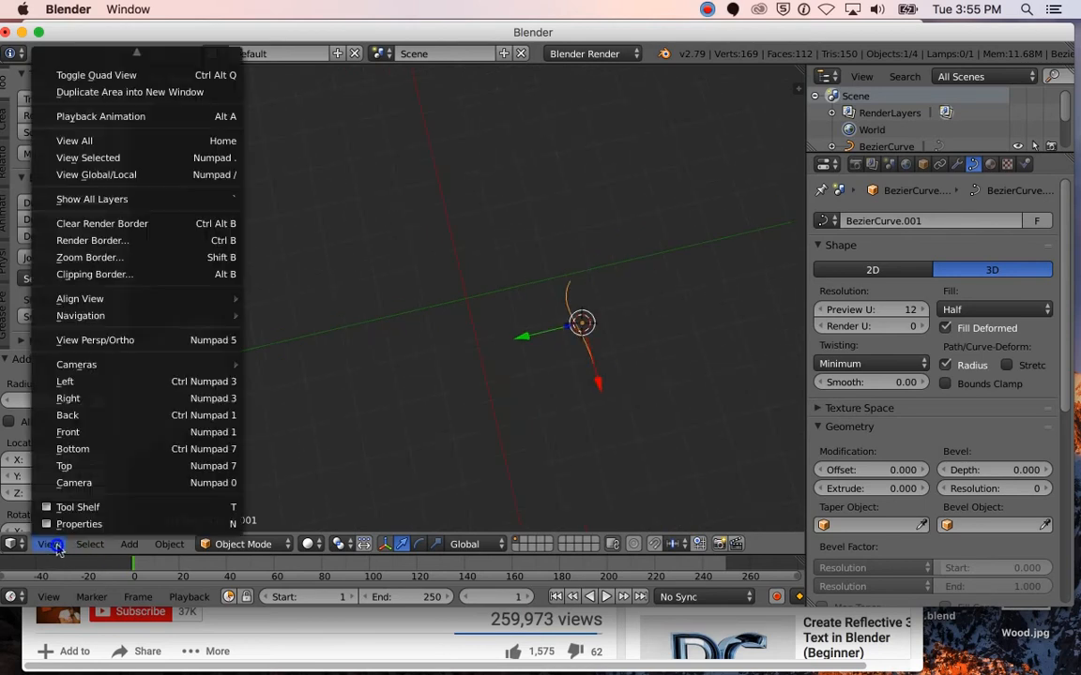
left_click(42, 548)
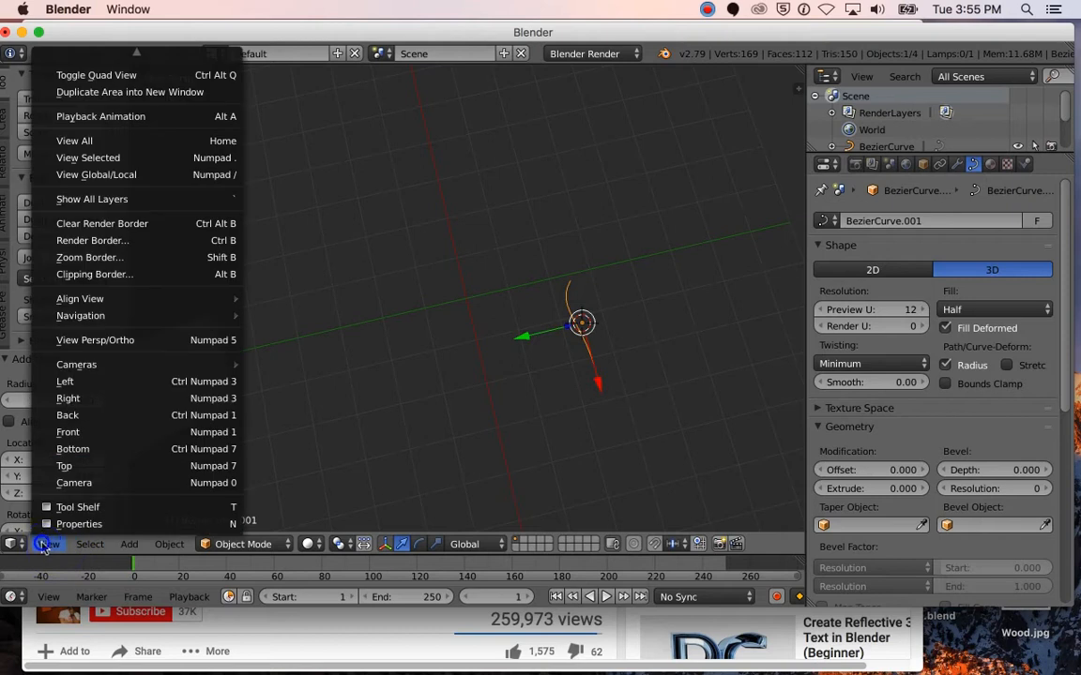
left_click(65, 466)
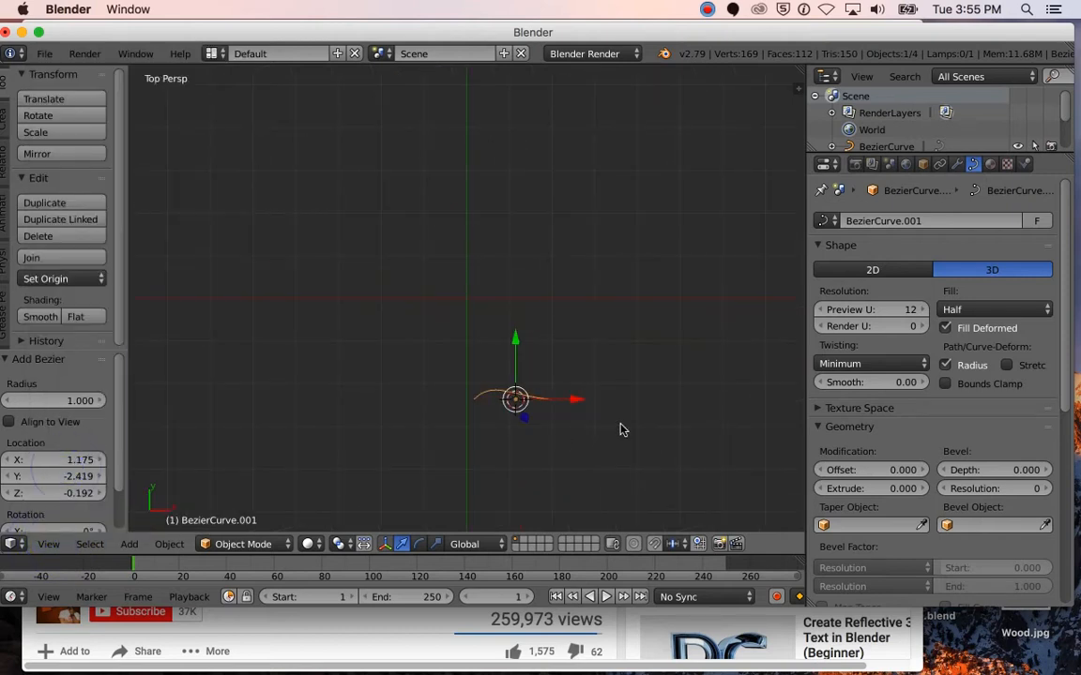
scroll(623, 430, "down", 2)
scroll(623, 429, "up", 3)
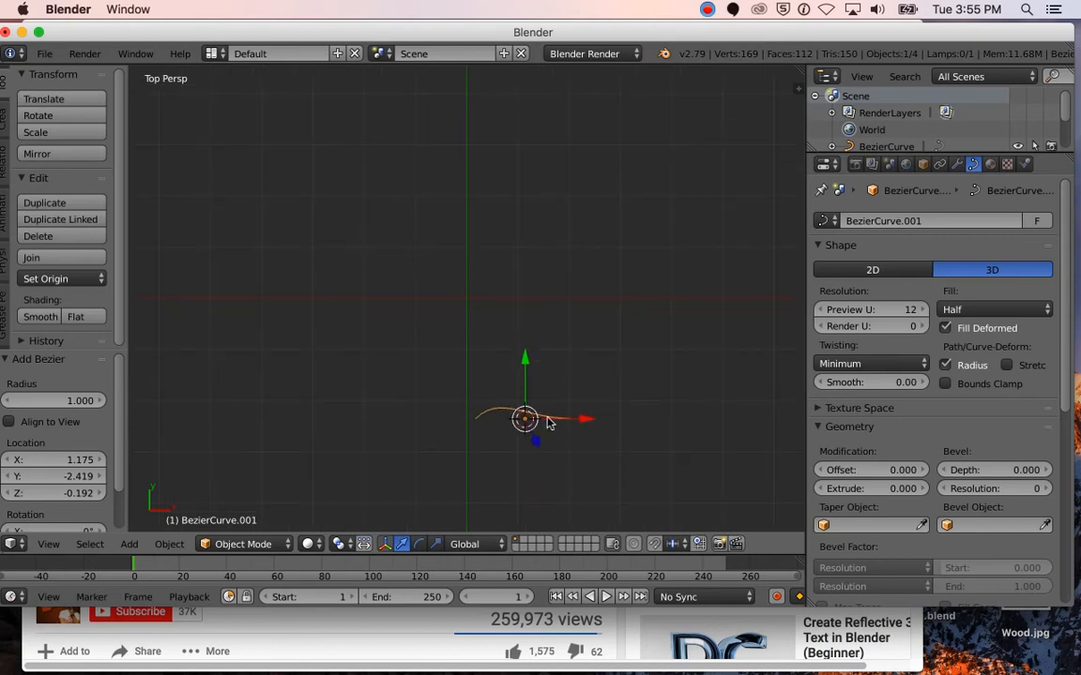
left_click(256, 544)
left_click(260, 506)
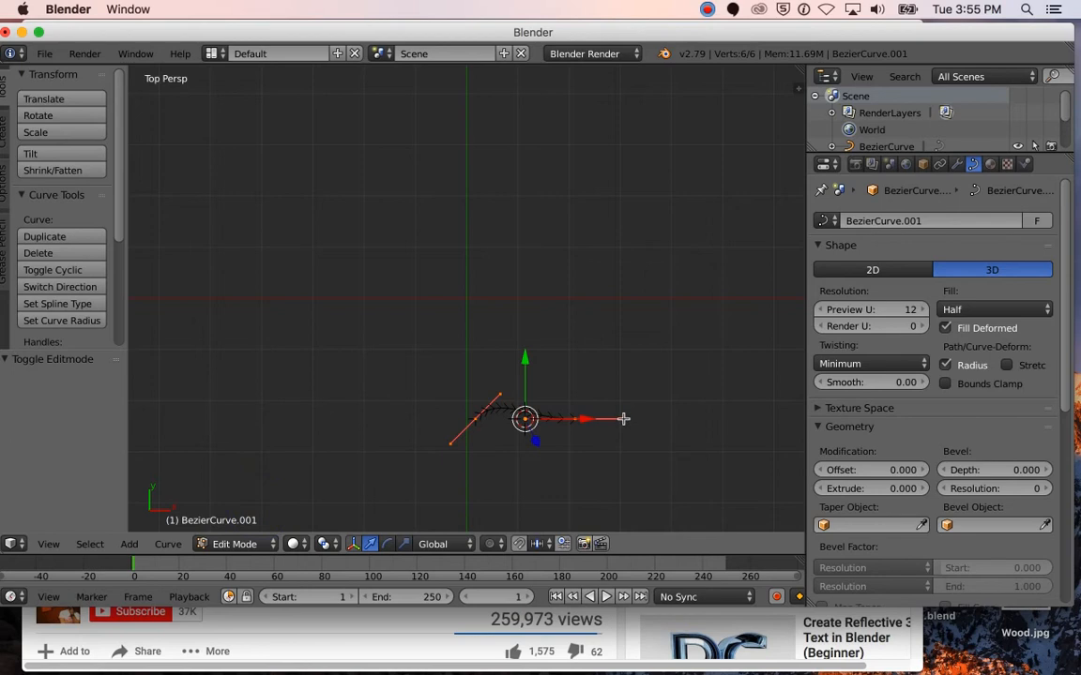
Step: Move the outer handle of the curve's right end point by about -0.29 in X and -0.73 in Y, arching the curve
left_click_drag(583, 414, 633, 419)
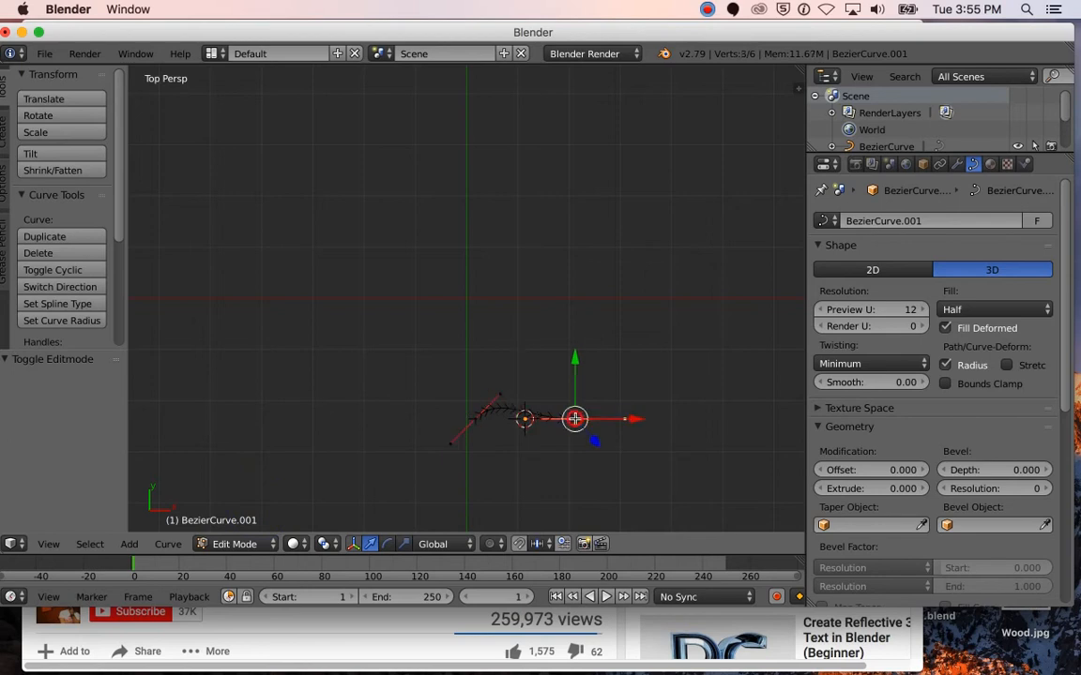
right_click(623, 419)
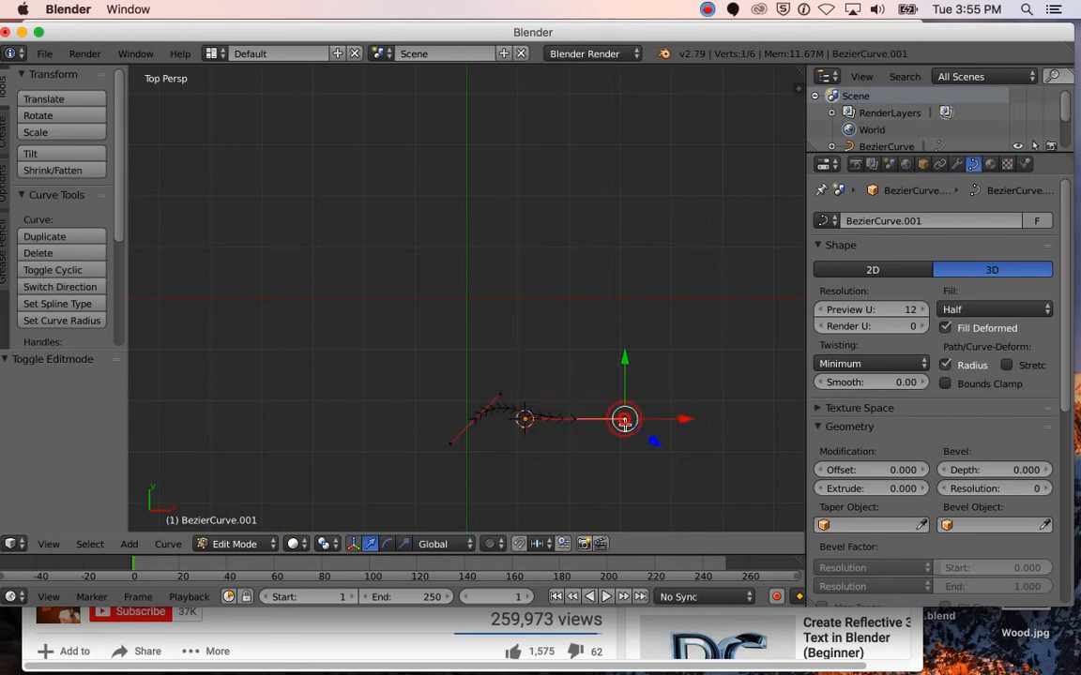
key("g")
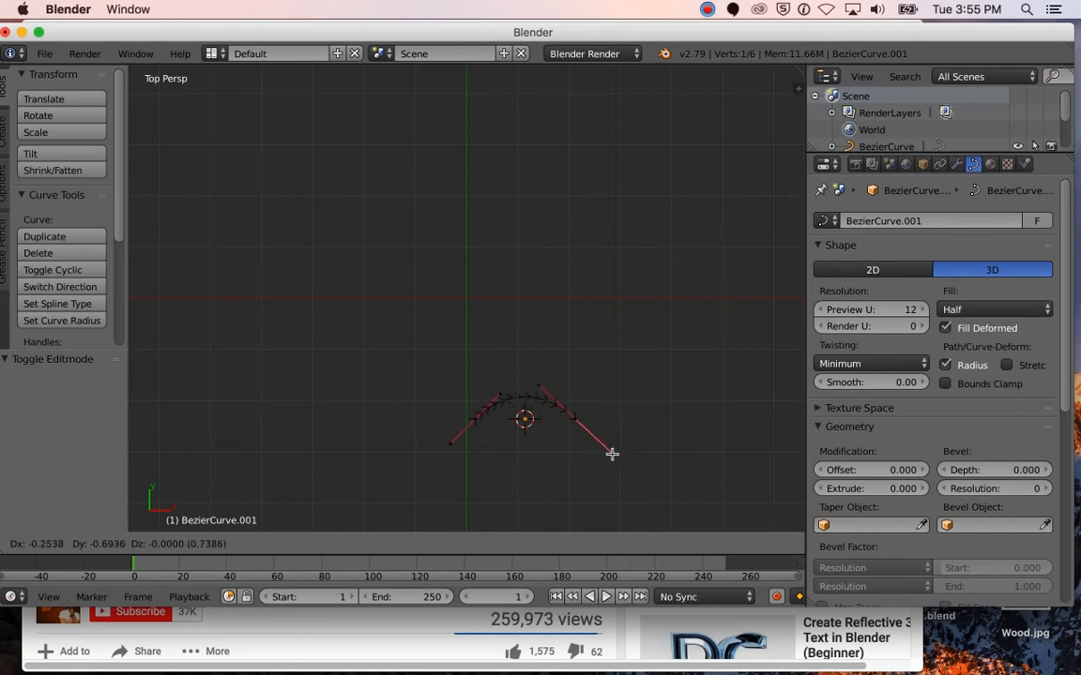
left_click(610, 455)
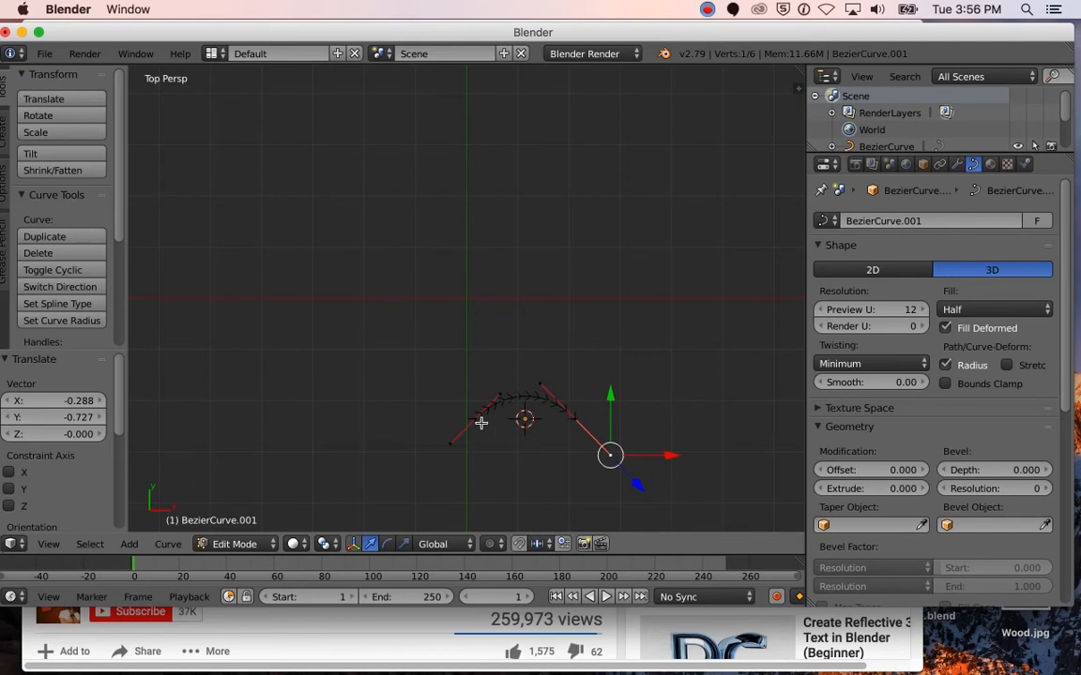
Step: Extrude three successive points from the curve's right end by about (3.67, -1.56), (-5.84, -0.24) and (-0.03, 0.86) in X and Y
right_click(577, 420)
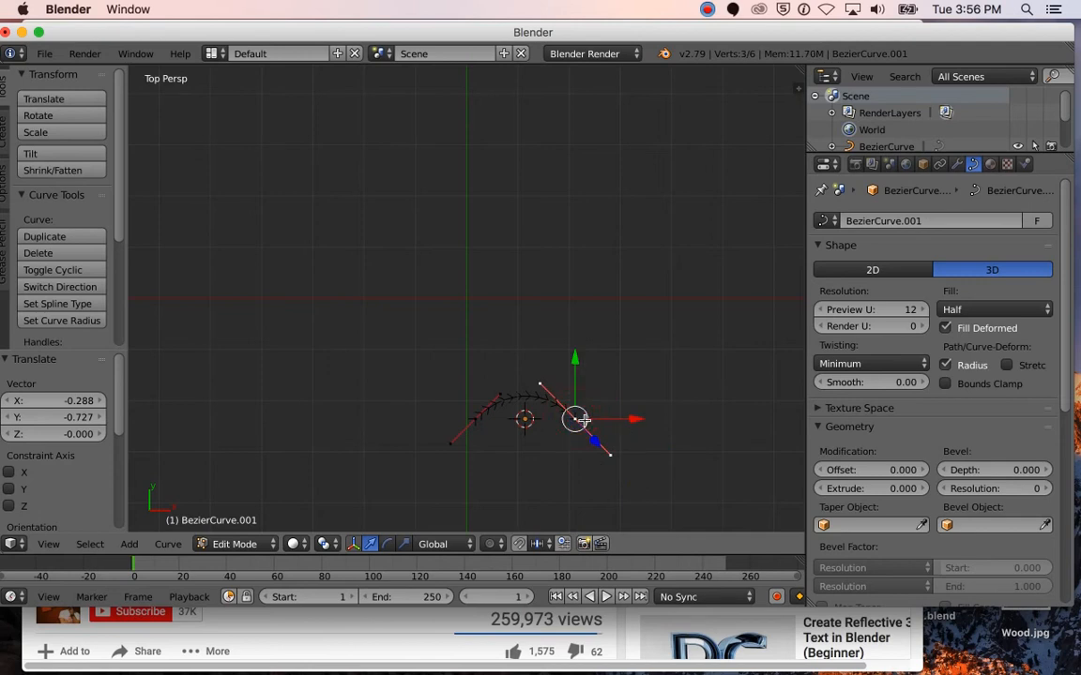
key("e")
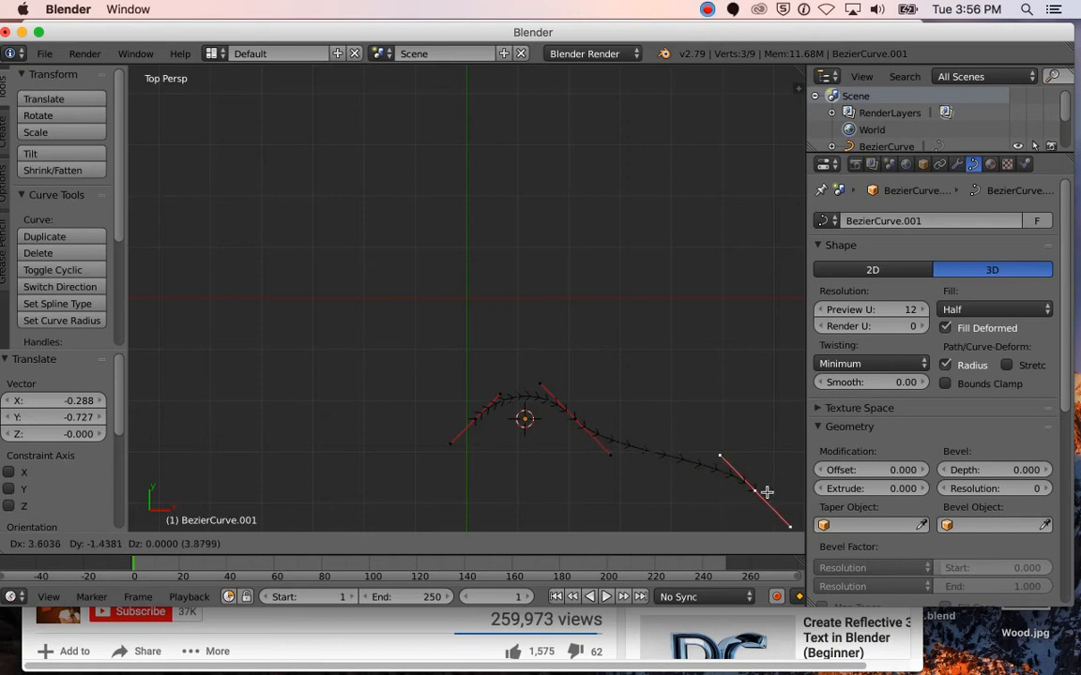
left_click(767, 498)
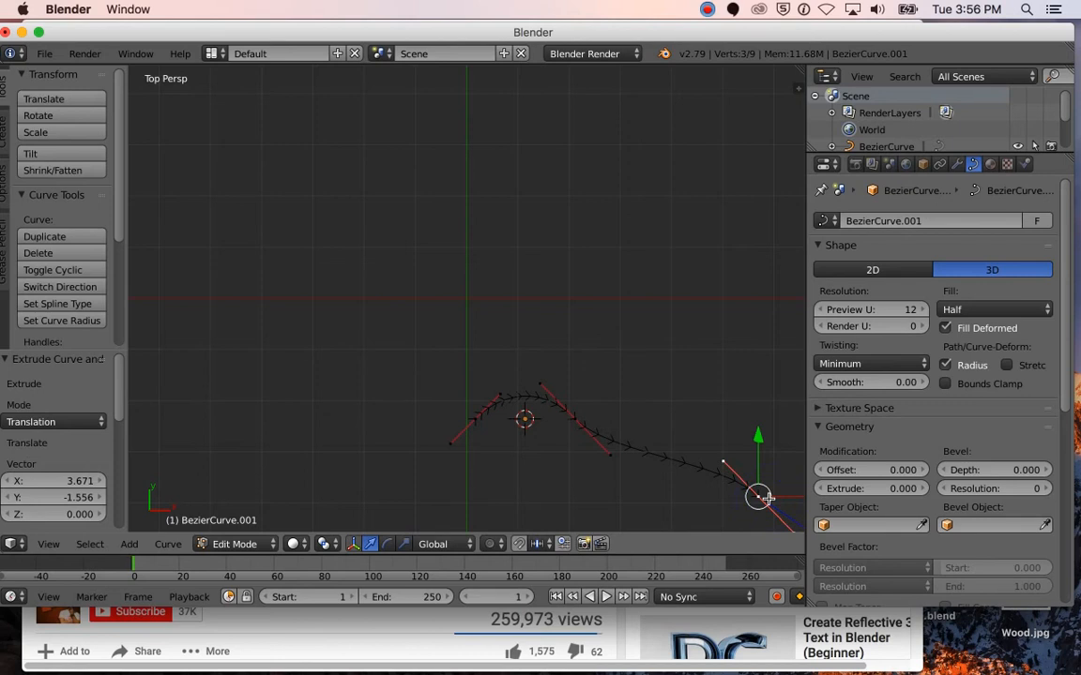
key("e")
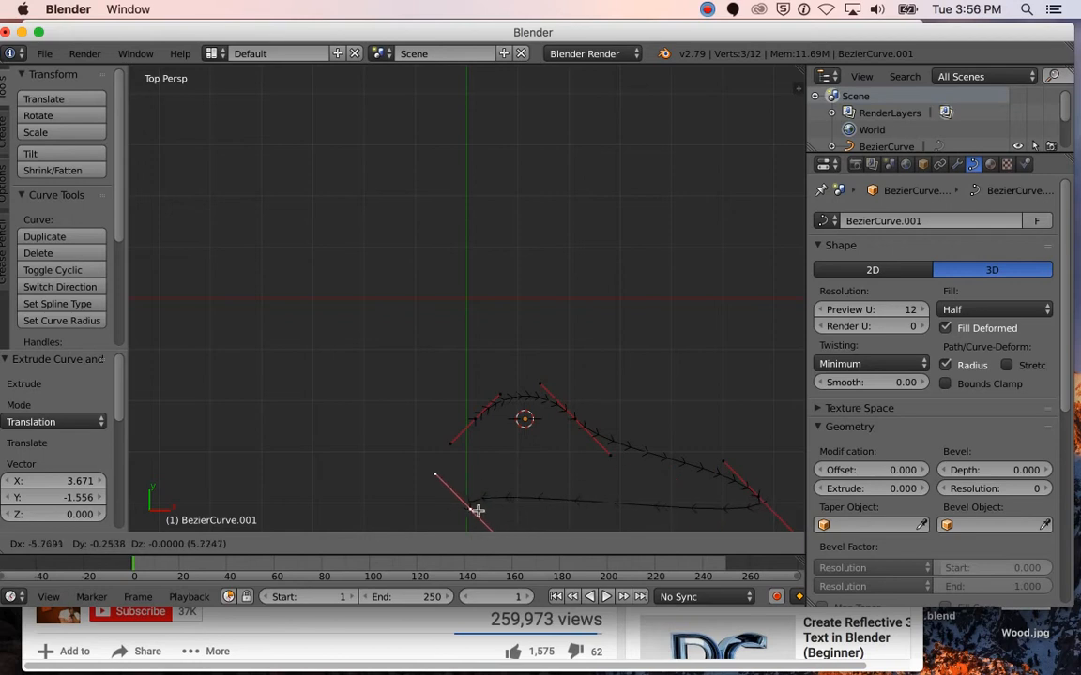
left_click(476, 509)
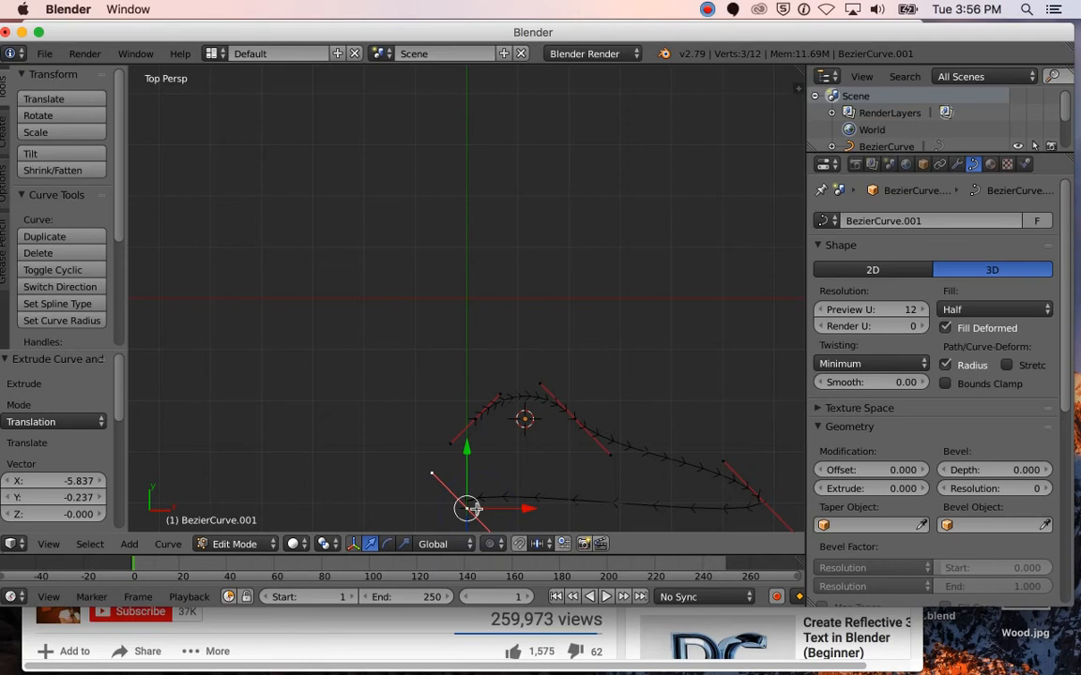
key("e")
left_click(475, 466)
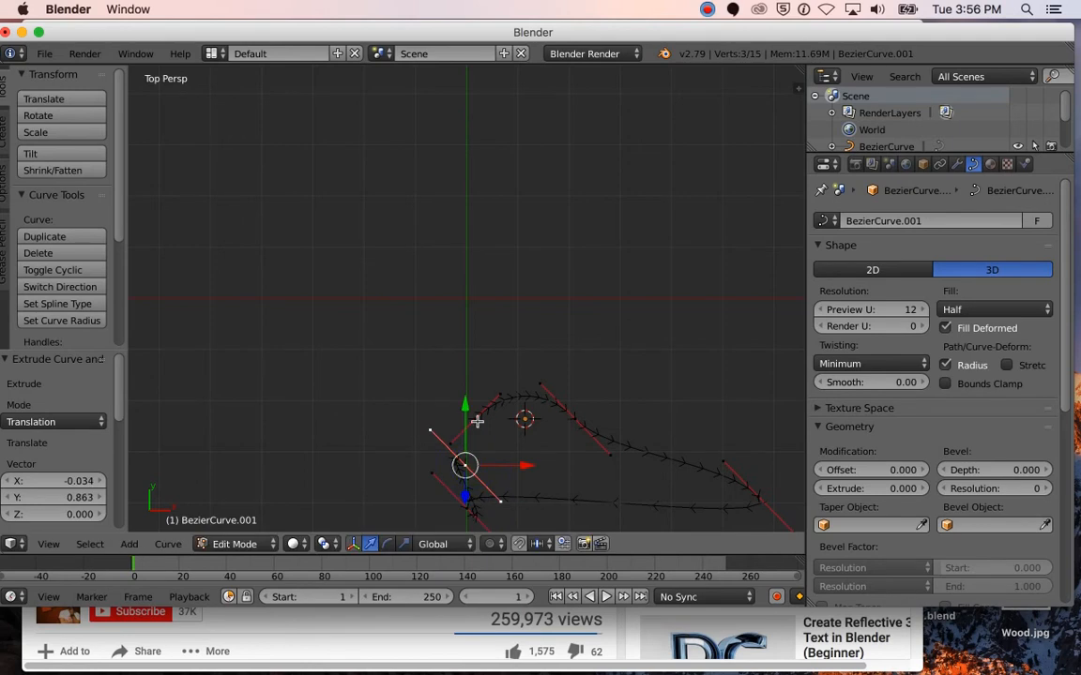
Step: Close the outline with a segment between the last extruded point and the curve's start point, and deselect all points
right_click(477, 420, "shift")
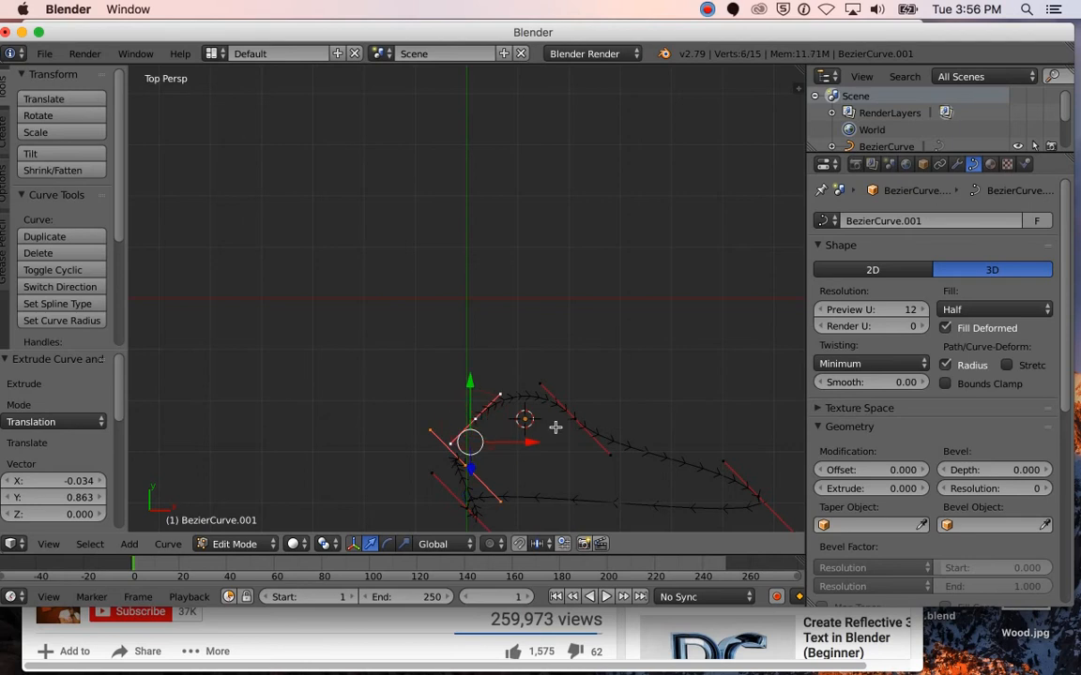
key("f")
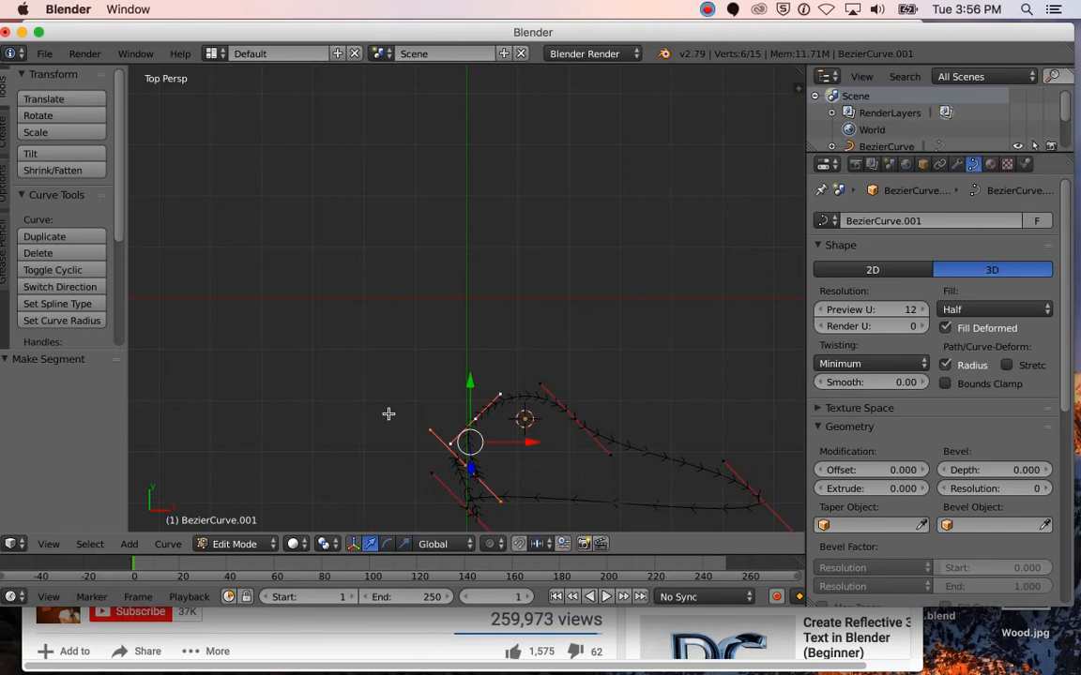
key("a")
Step: Inspect the closed curve outline from an angle and return to the top view
mouse_move(537, 477)
middle_mouse_down()
mouse_move(536, 468)
mouse_move(544, 482)
middle_mouse_up()
left_click(43, 545)
left_click(43, 545)
left_click(43, 544)
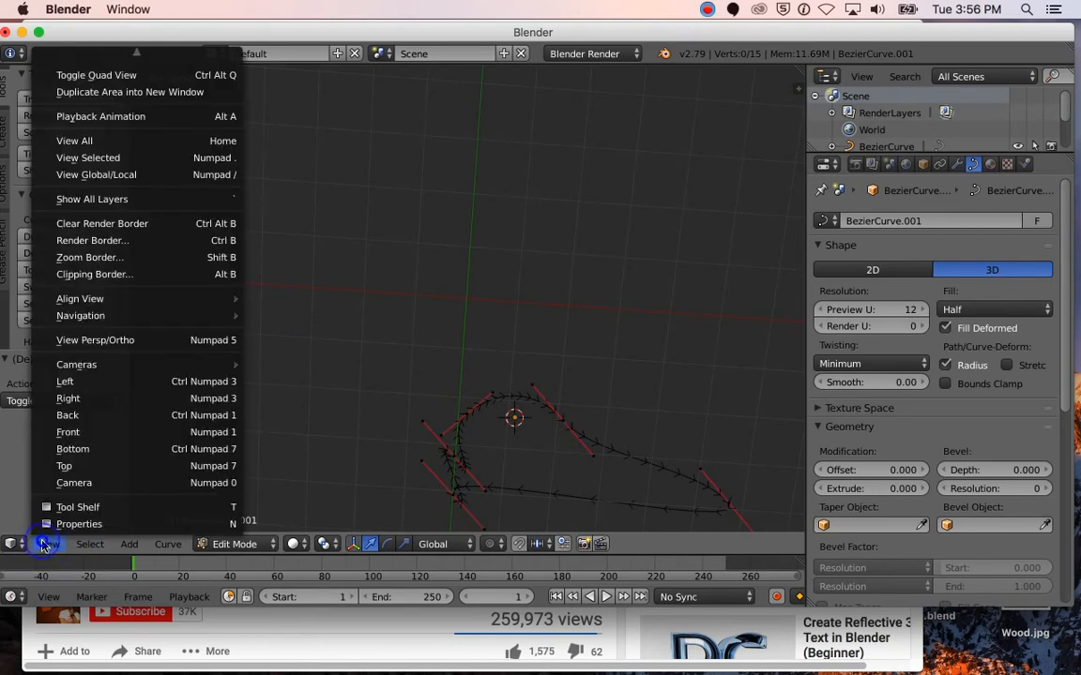
left_click(80, 466)
middle_click_drag(472, 472, 525, 482)
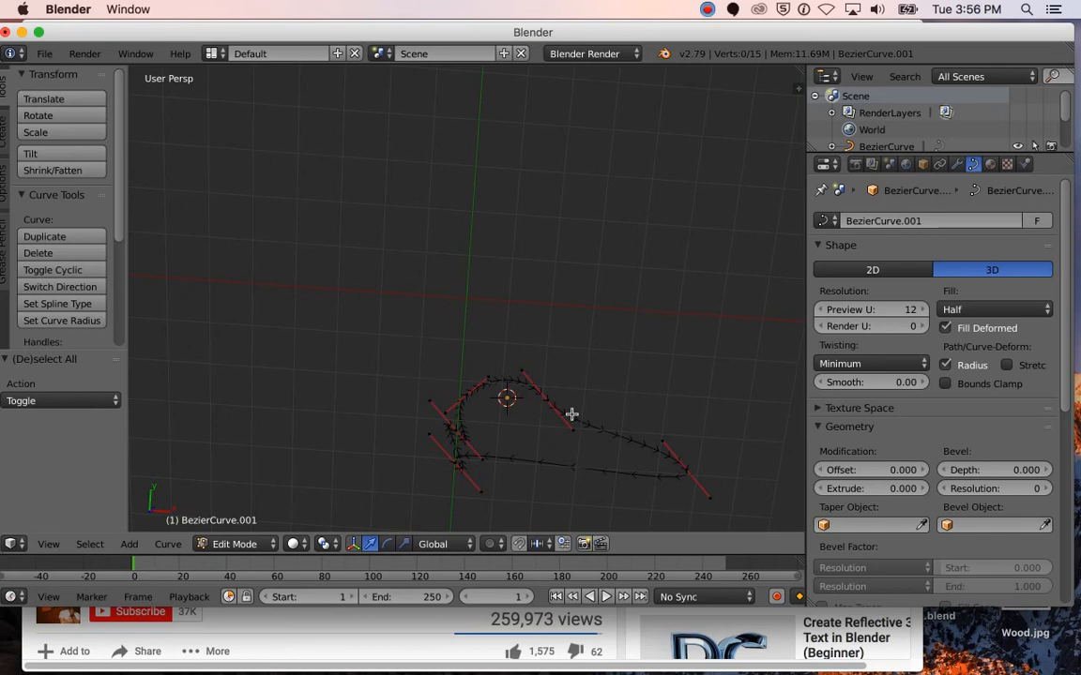
middle_click_drag(656, 416, 563, 459)
left_click(48, 544)
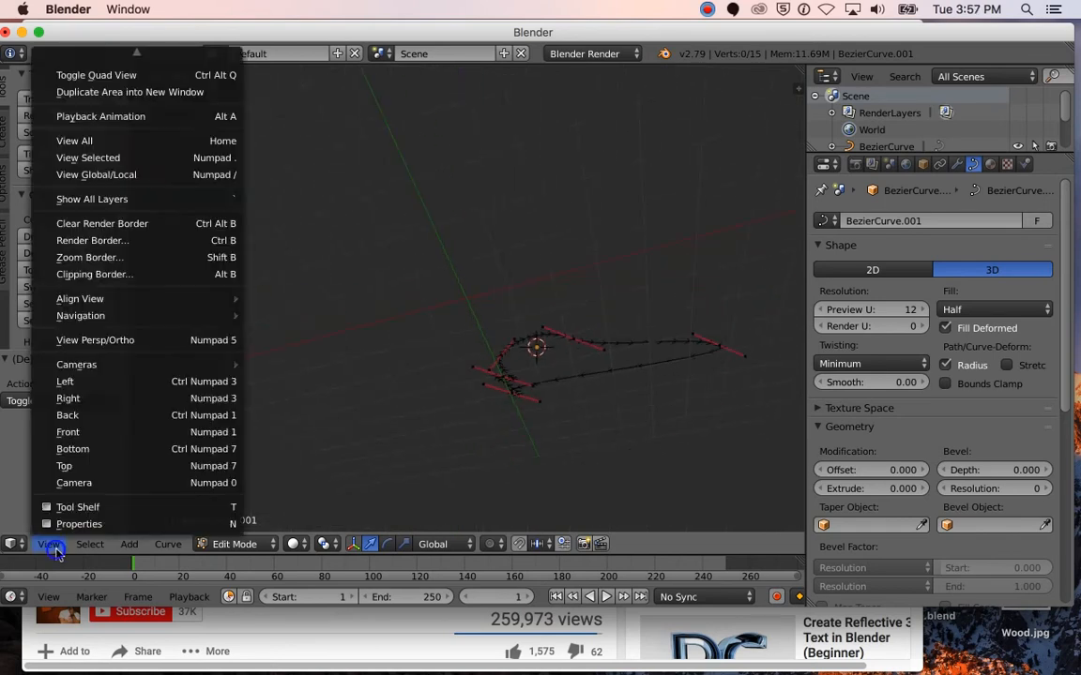
left_click(45, 546)
left_click(63, 466)
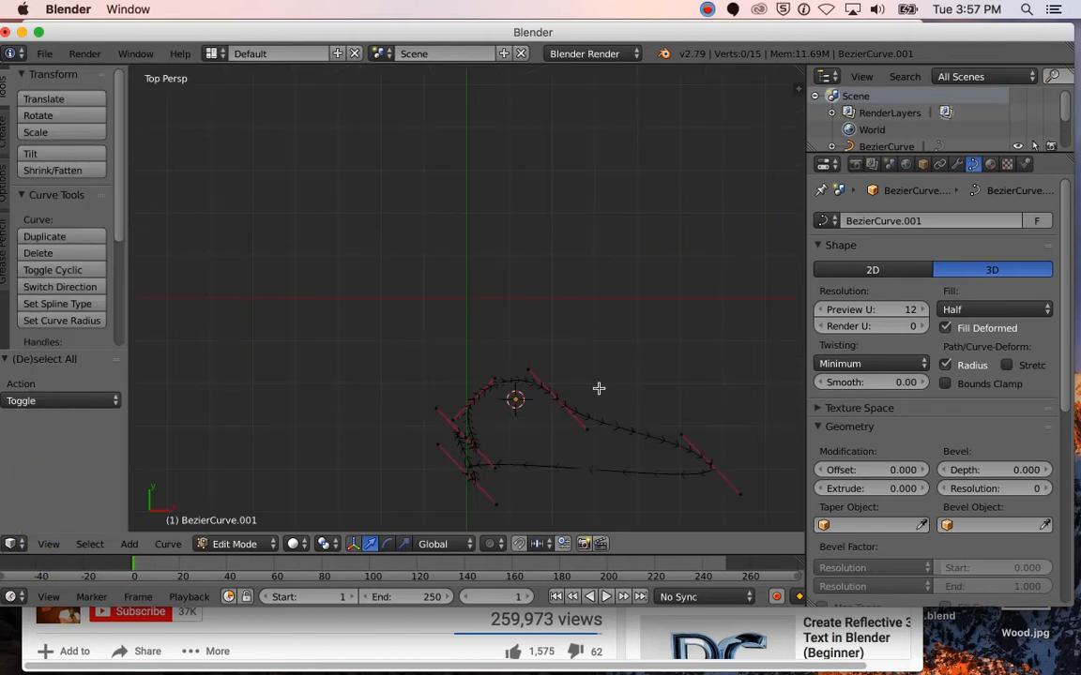
Step: Set the handle type to Vector for the upper point right of the arch and for the far-right corner point
right_click(555, 398)
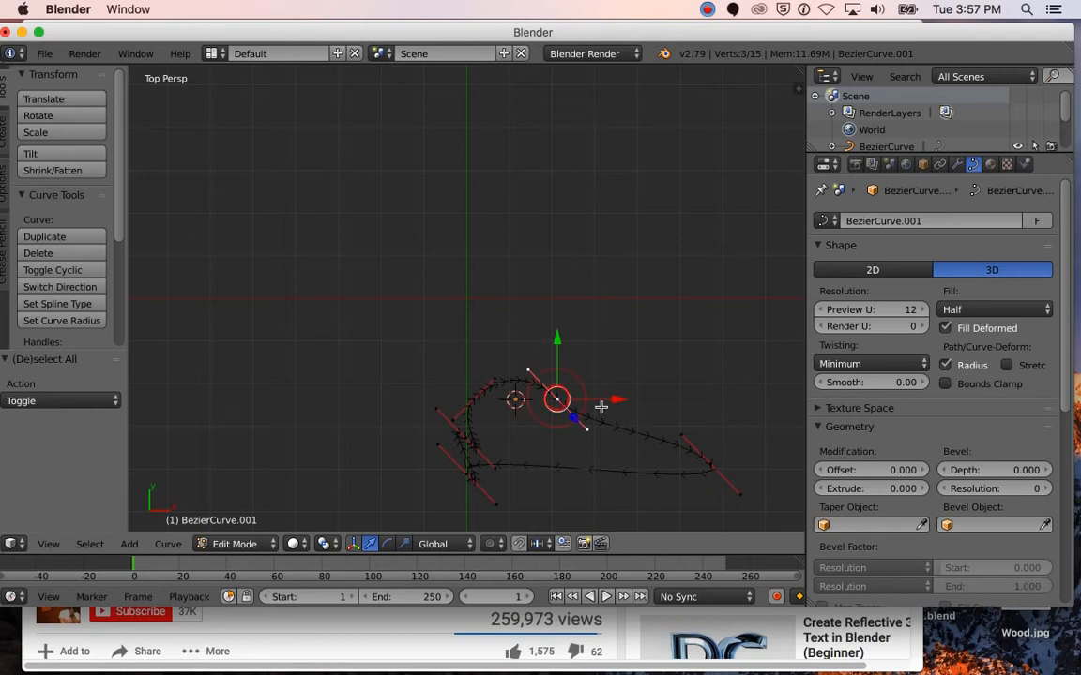
key("v")
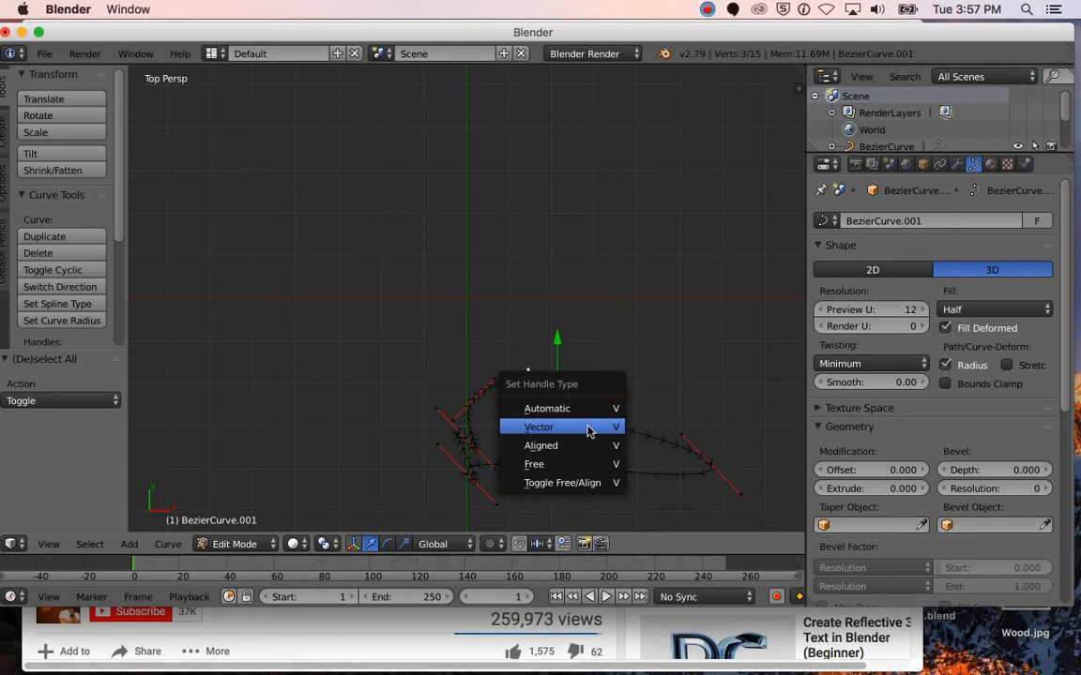
left_click(589, 428)
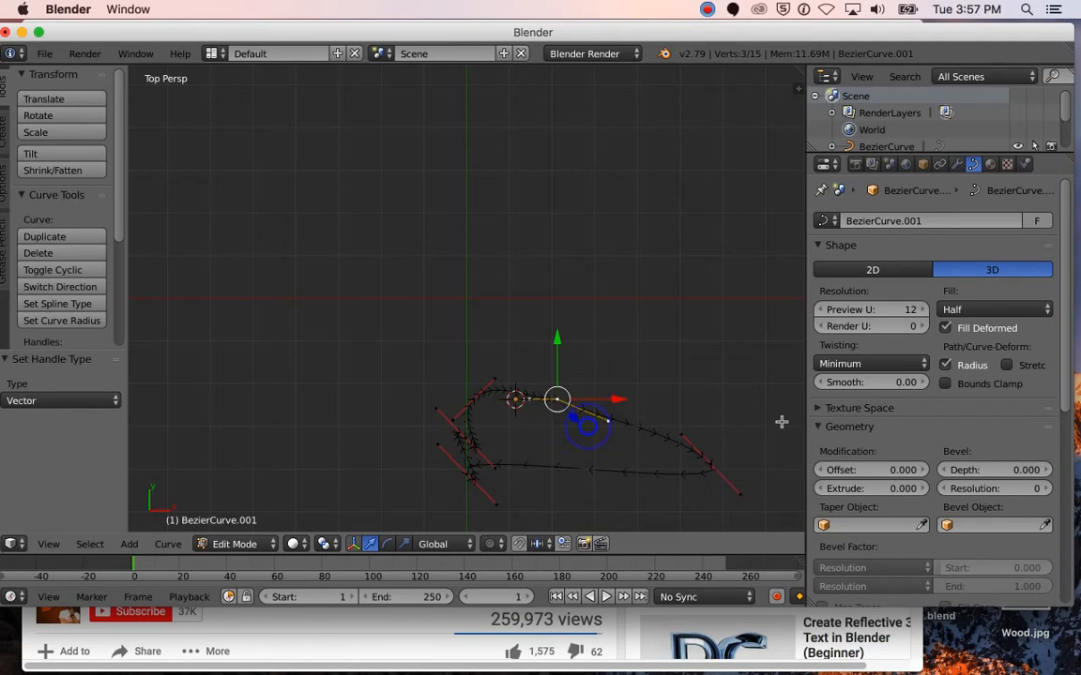
right_click(713, 464)
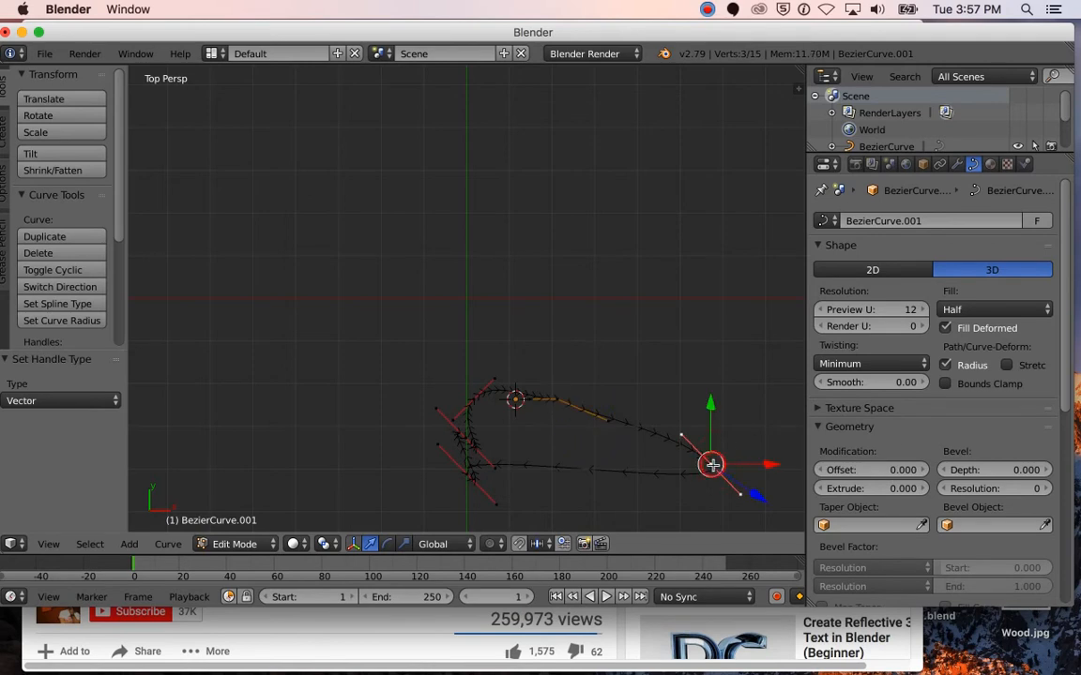
key("v")
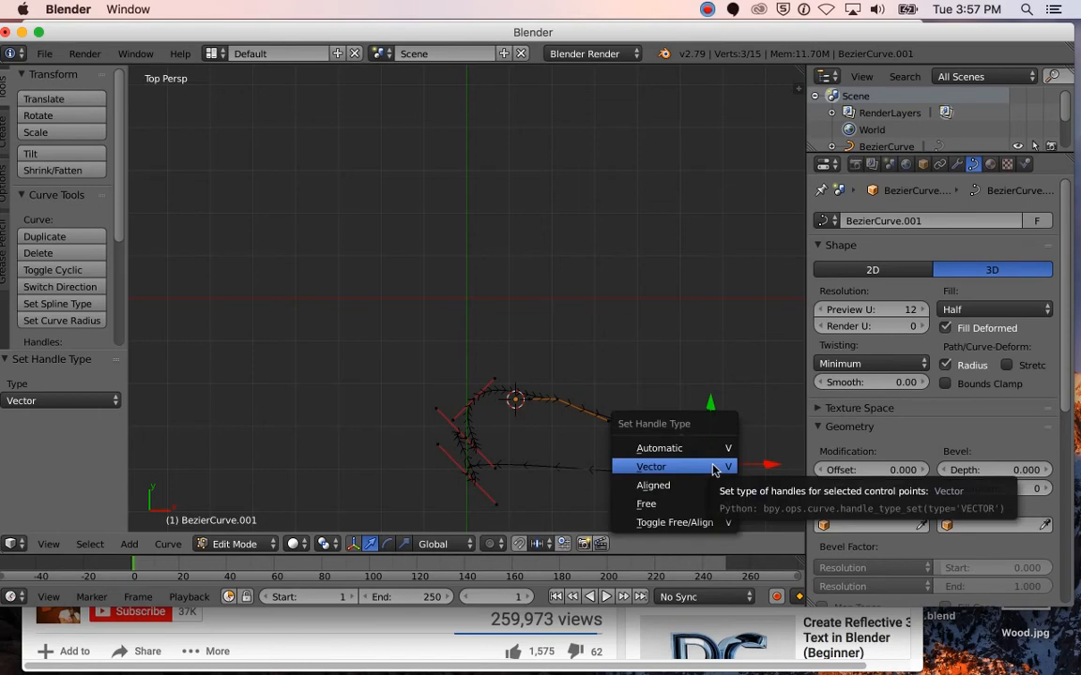
left_click(712, 467)
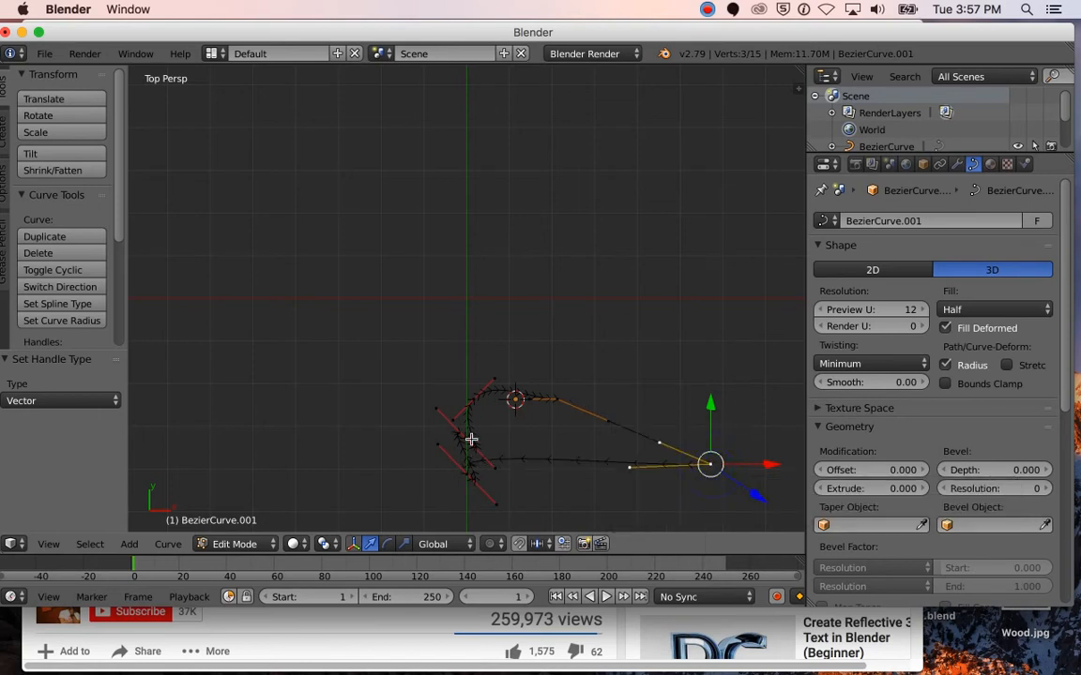
Step: Move the upper Vector point about 2.15 along the X axis towards the far-right corner
right_click(554, 400)
left_click_drag(619, 399, 705, 400)
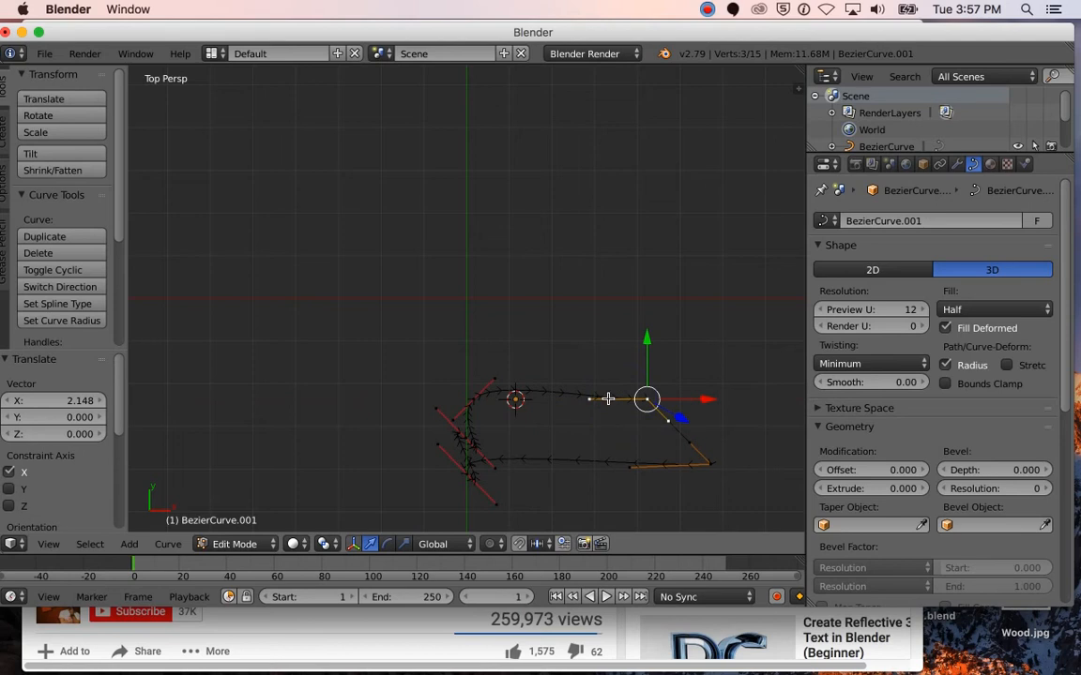
Step: Lower the upper Vector point about 0.27 along Y and raise the upper point at the rounded end about 0.77 along Y
left_click_drag(647, 337, 651, 349)
left_click(475, 401)
right_click(494, 468)
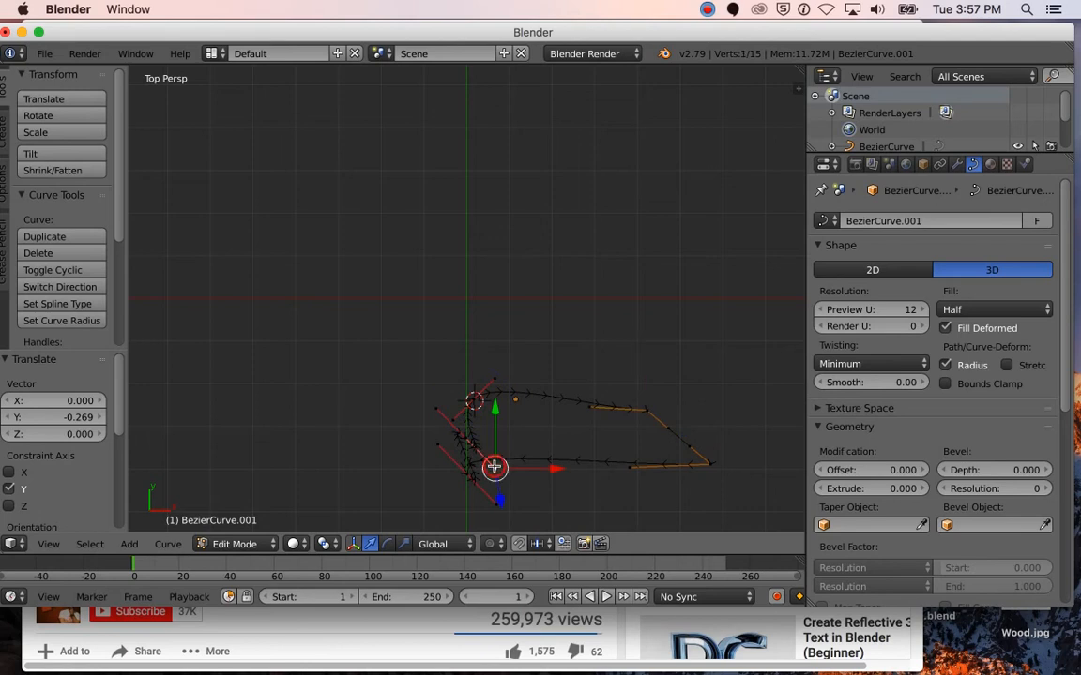
left_click(495, 468)
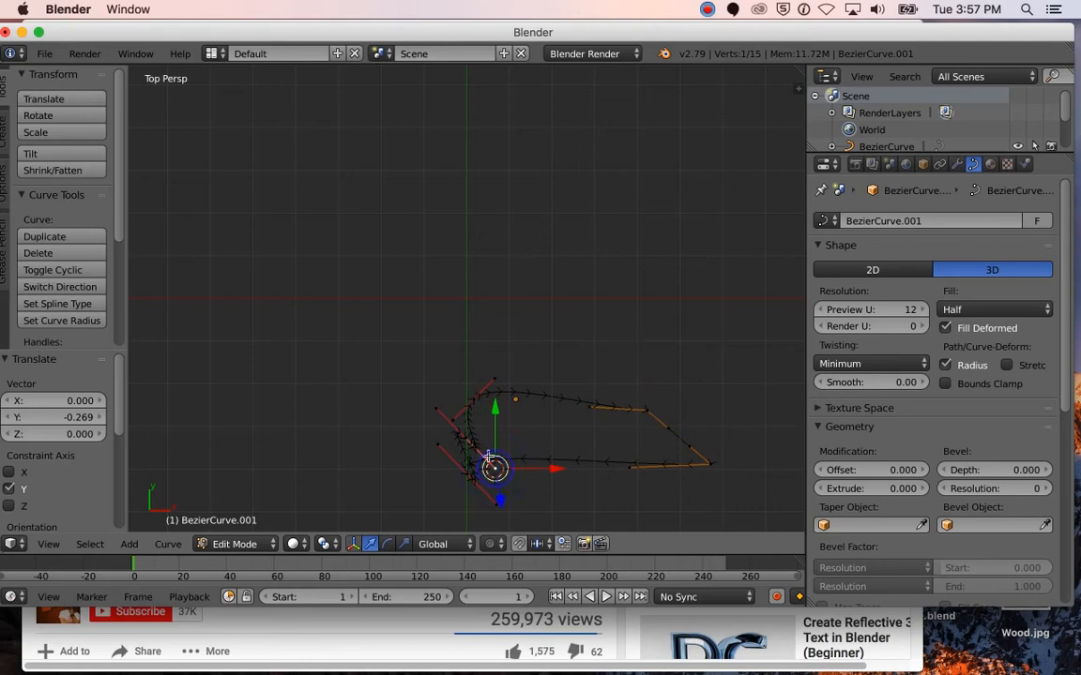
right_click(476, 400)
left_click(475, 400)
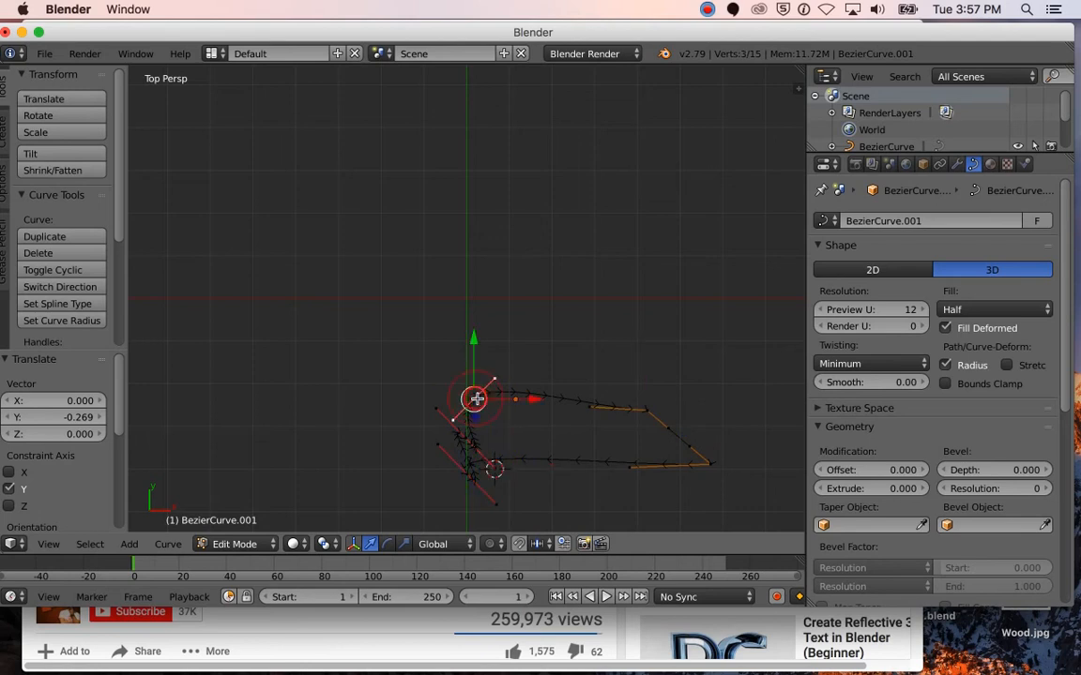
left_click_drag(477, 338, 477, 303)
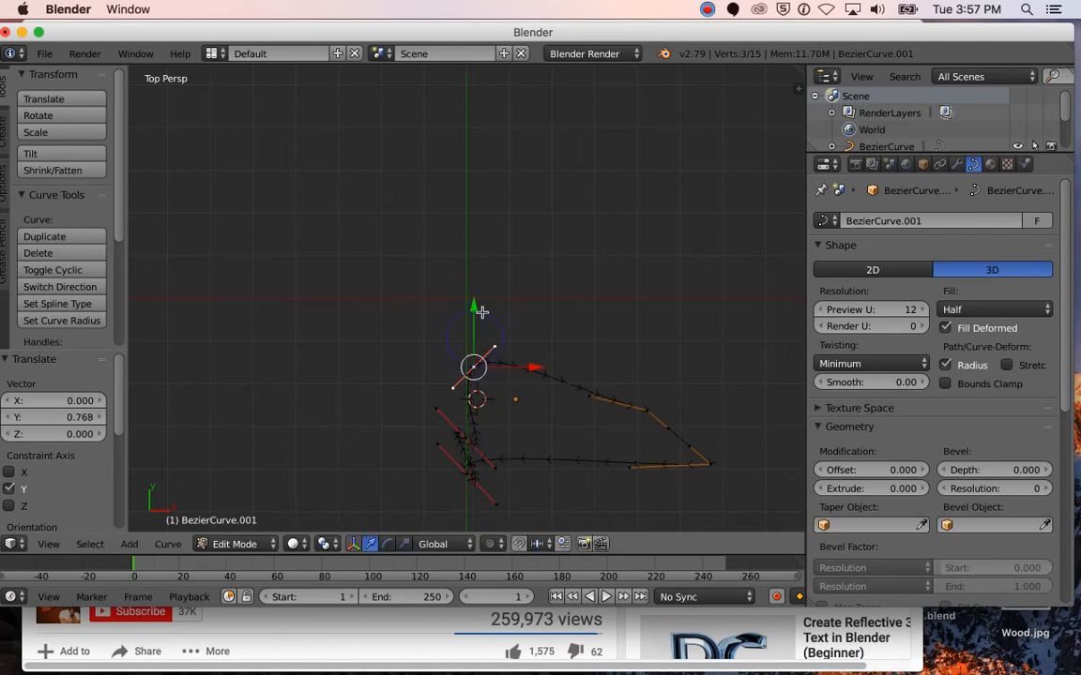
Step: Swing the lower handle of the middle rounded-end point upright, and move that point about 4.34 along negative X
right_click(495, 469)
left_click(495, 469)
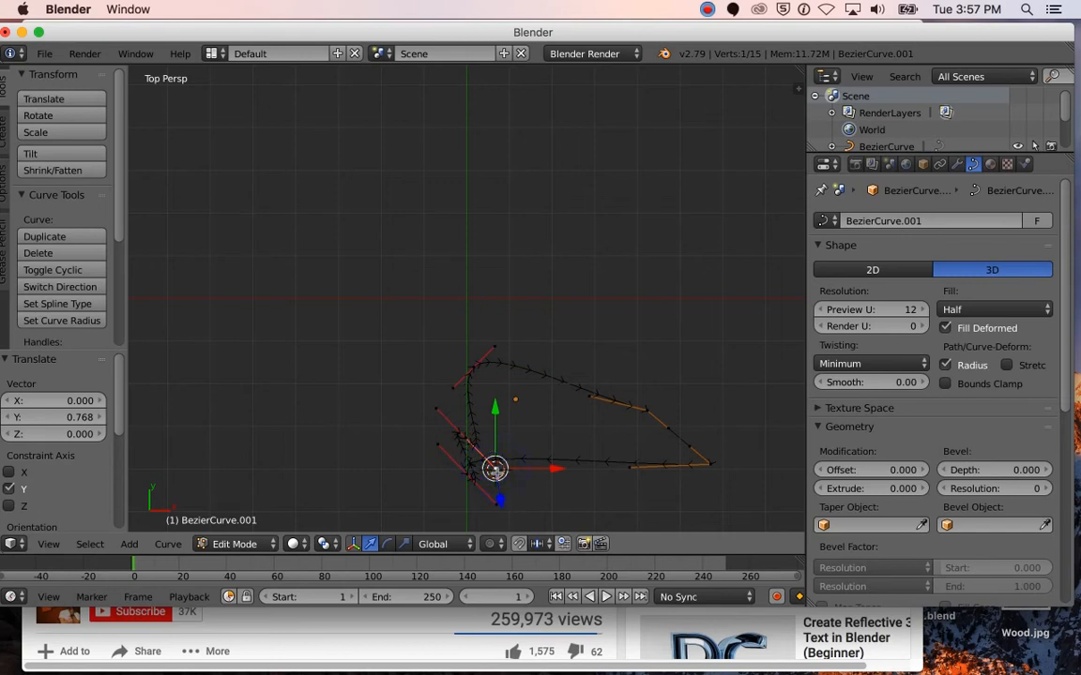
left_click_drag(496, 410, 506, 317)
left_click_drag(561, 393, 522, 394)
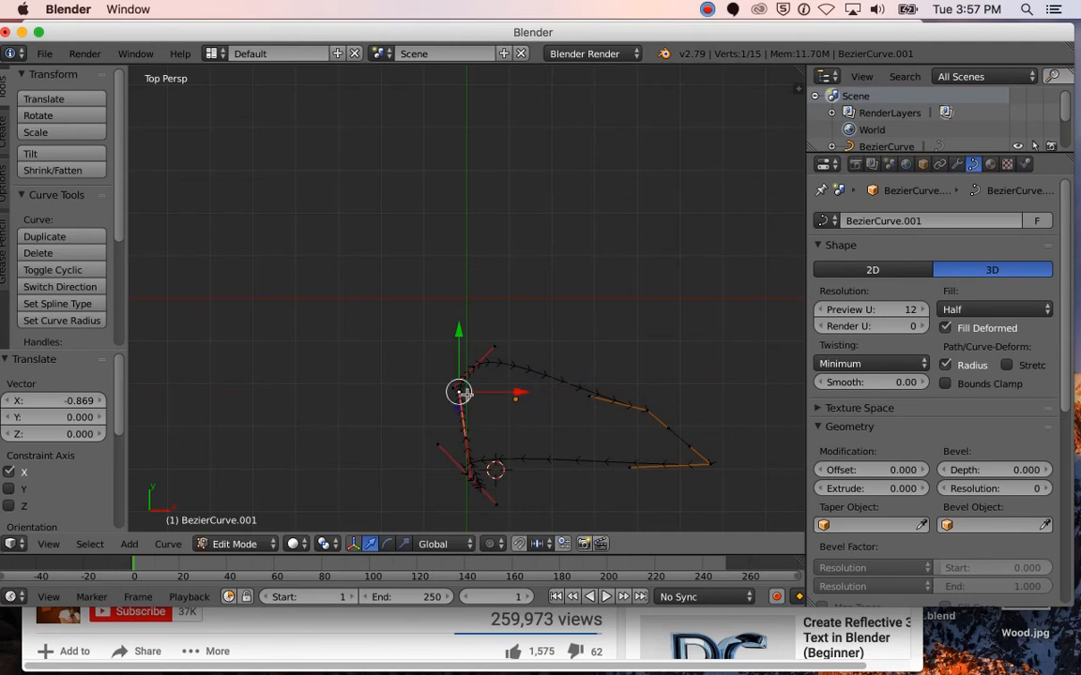
right_click(466, 437)
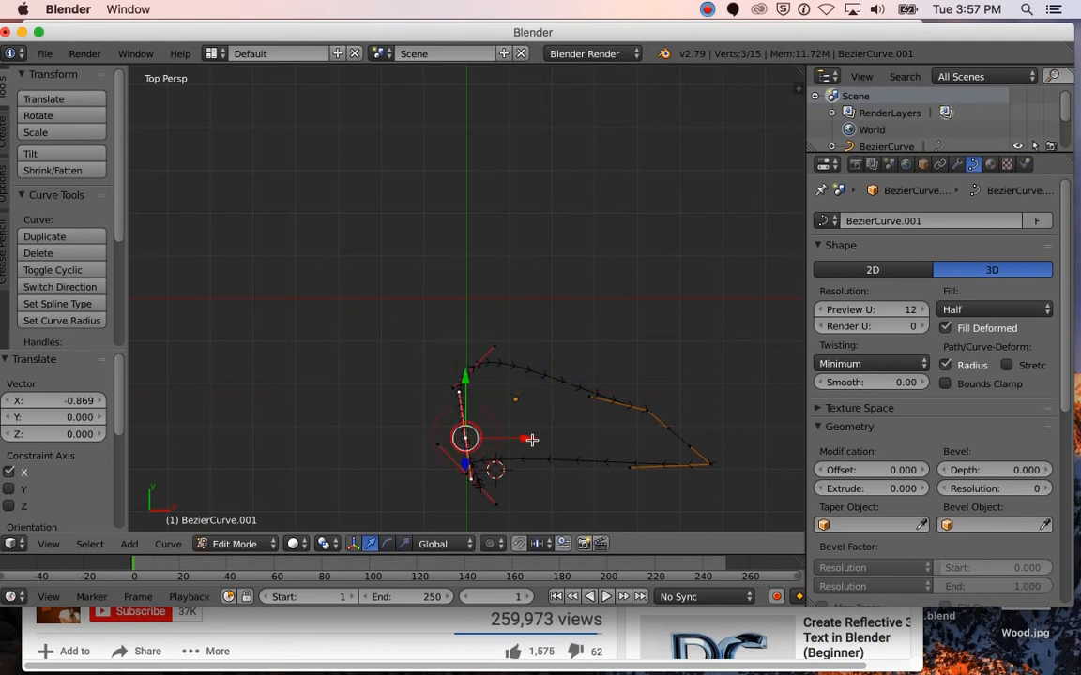
left_click_drag(530, 438, 352, 433)
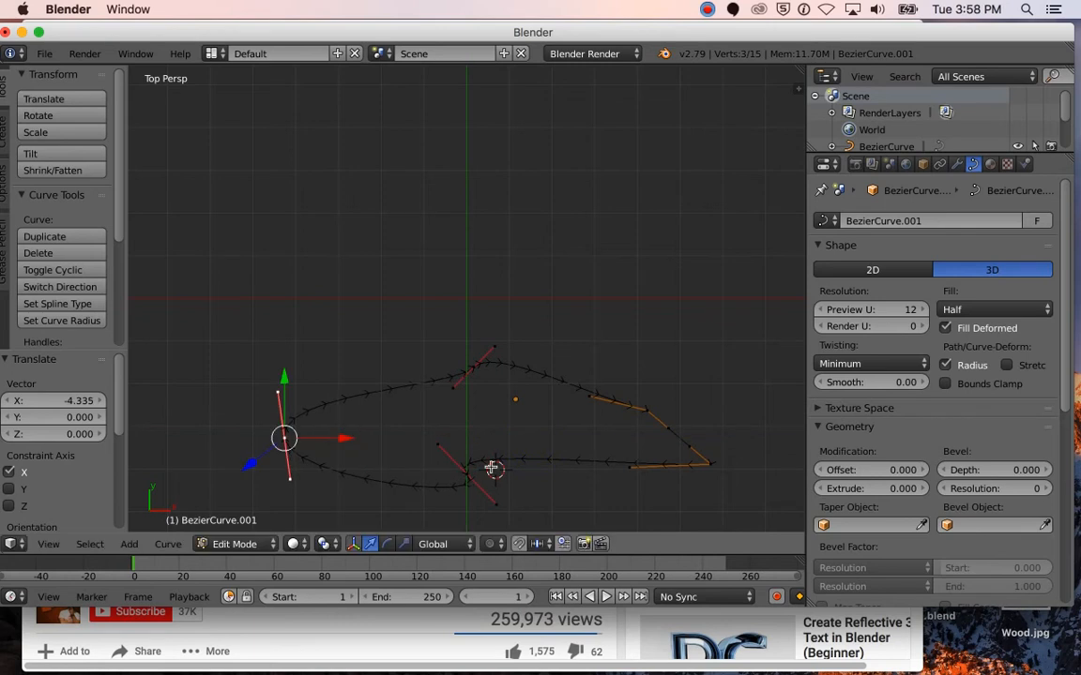
Step: Move the lower curve point's lower-right handle about 1.92 along negative X and 0.63 up in Y to flatten the bottom edge
left_click(497, 503)
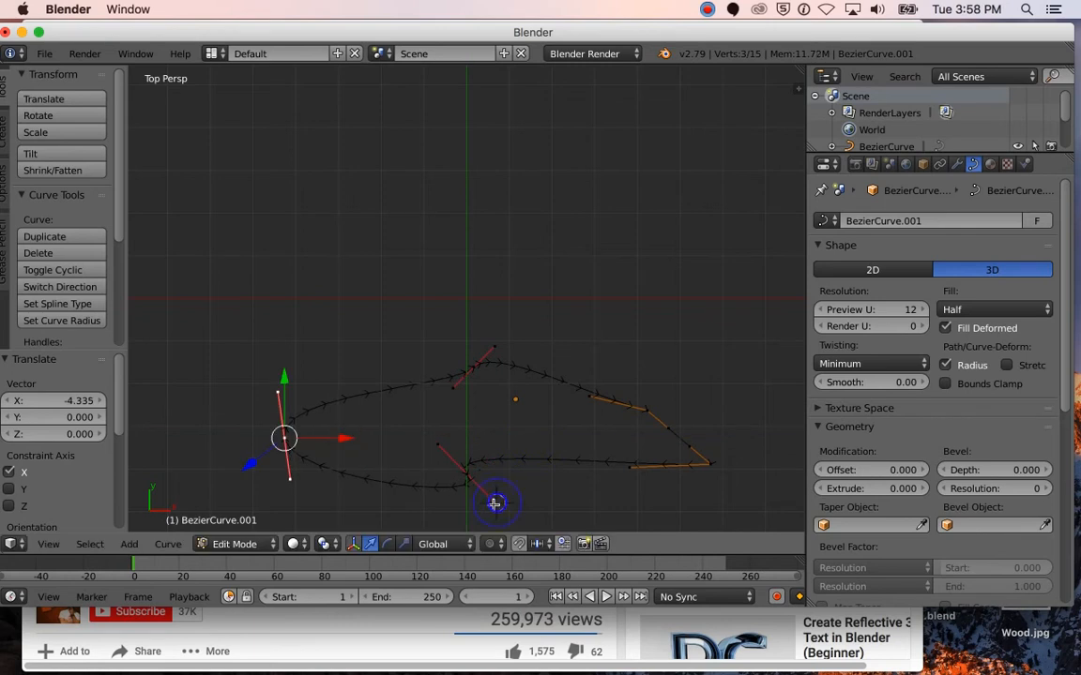
right_click(466, 474)
right_click(494, 502)
key("g")
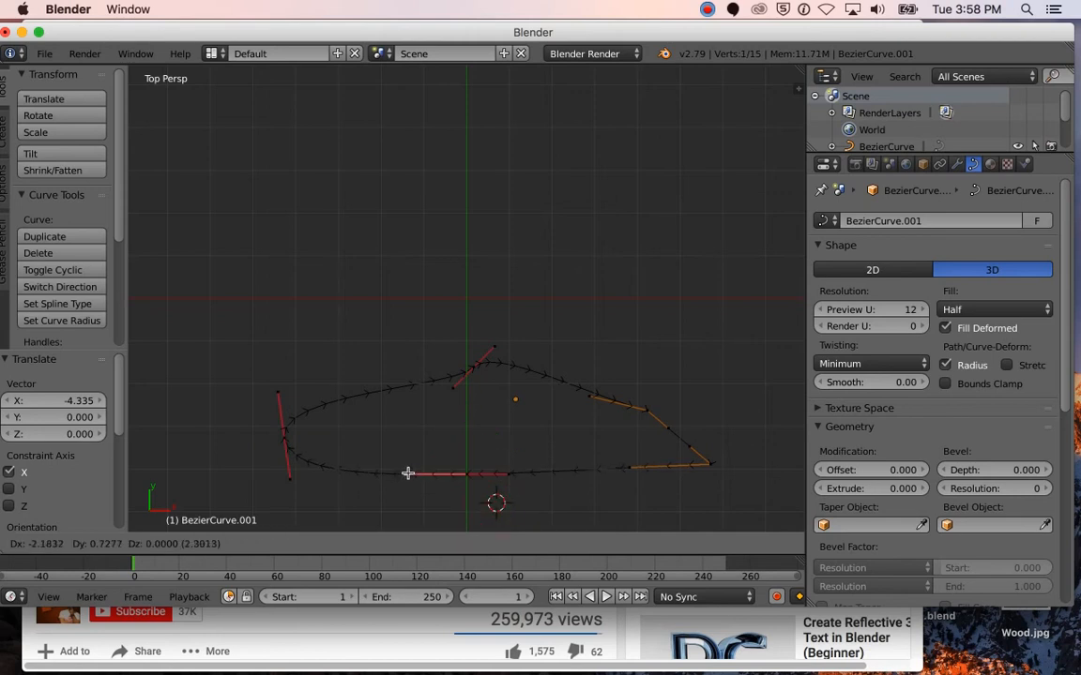
left_click(416, 478)
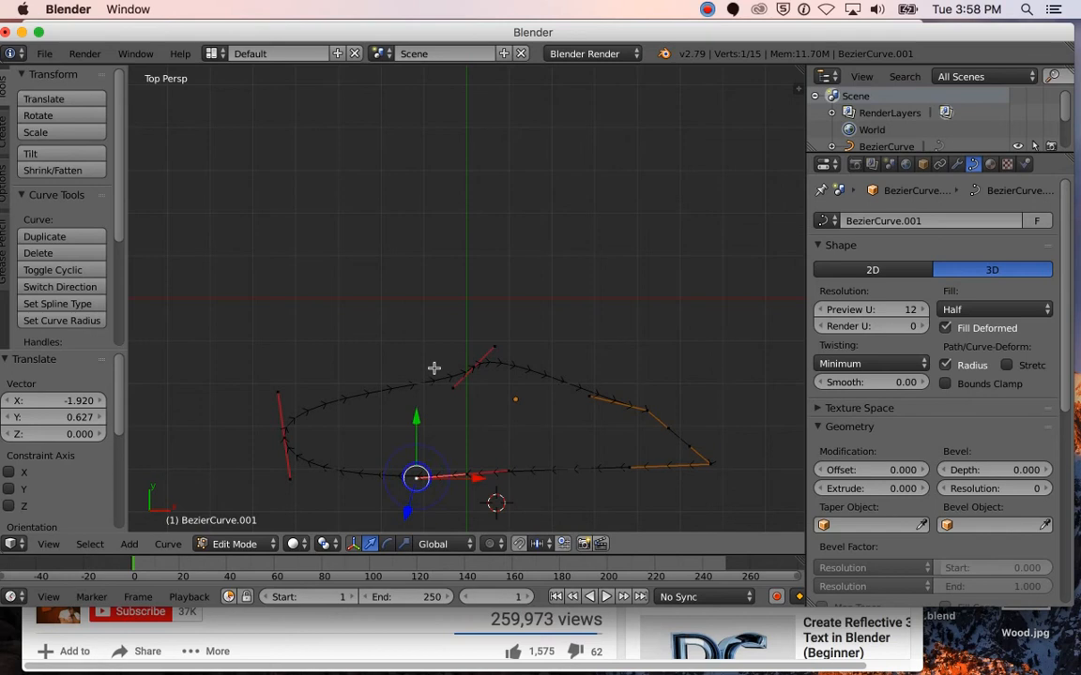
Step: Move the upper curve point near the Y axis about 0.44 along negative X and 0.53 down in Y
left_click(472, 367)
right_click(474, 367)
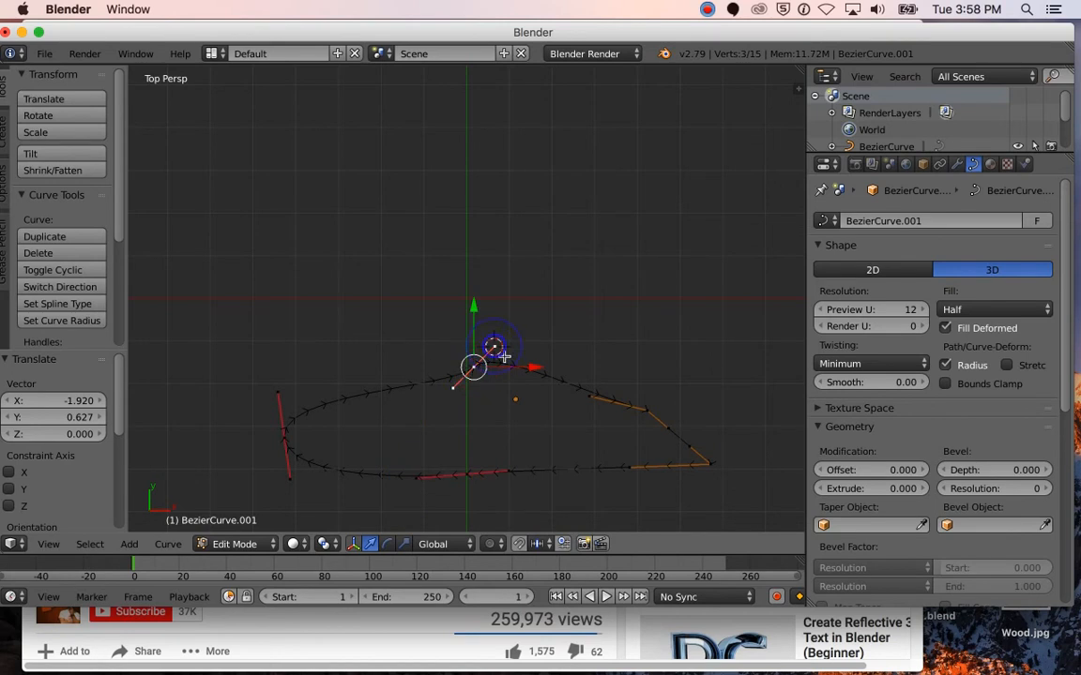
left_click_drag(538, 366, 520, 367)
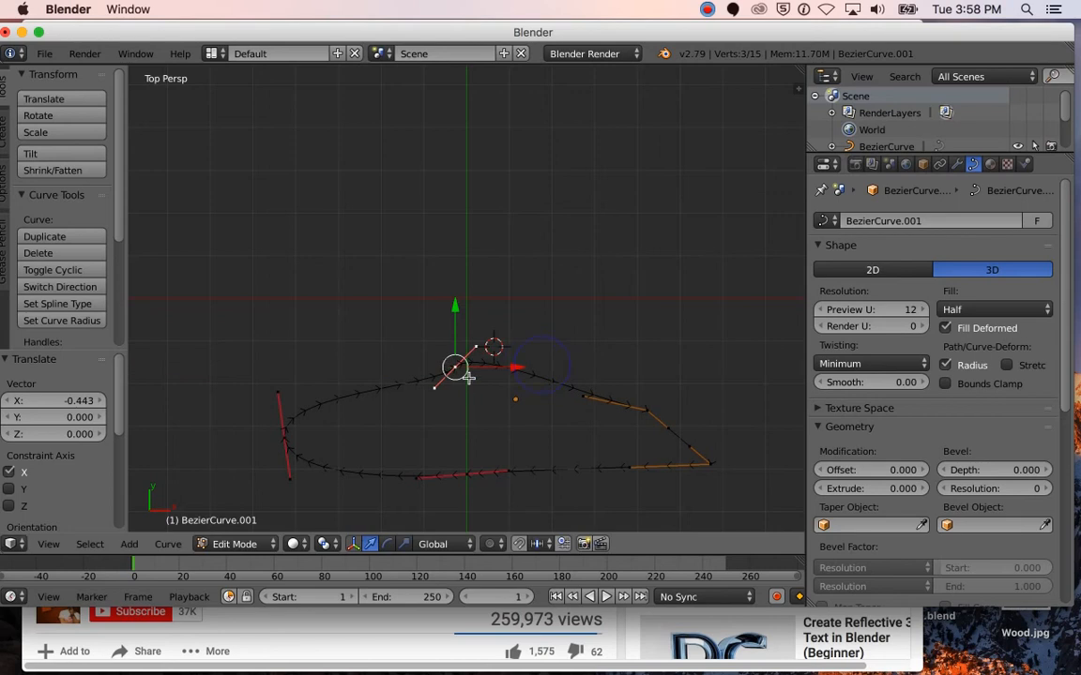
left_click_drag(457, 305, 451, 399)
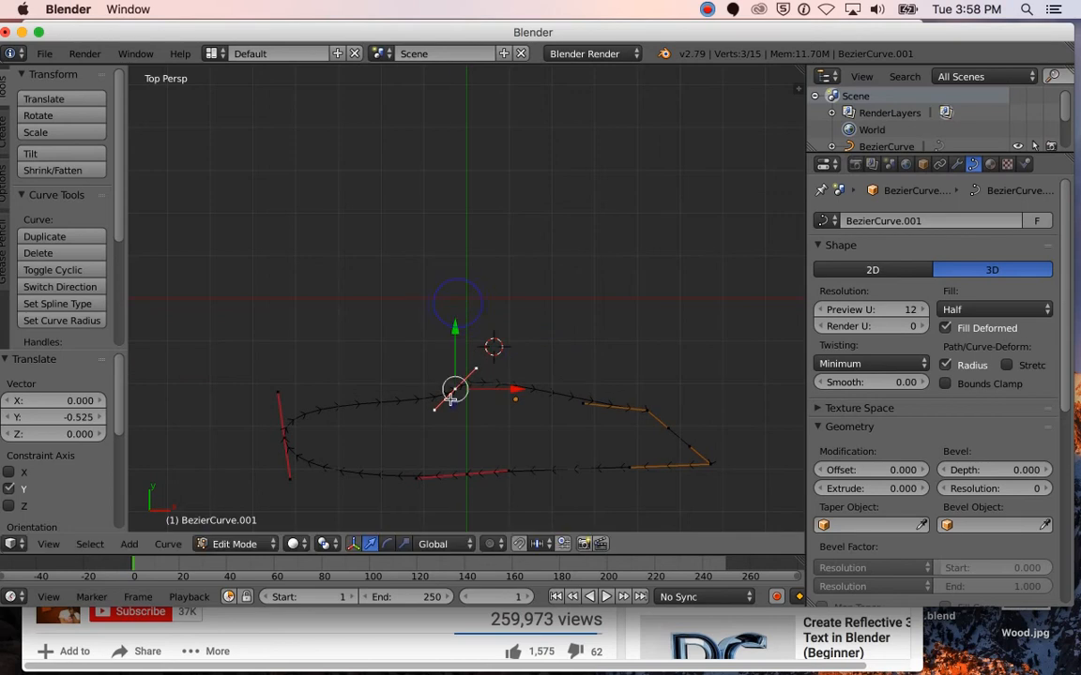
Step: Pull the upper point's left handle about 2.43 along negative X and 0.80 up in Y to round the top edge
right_click(435, 409)
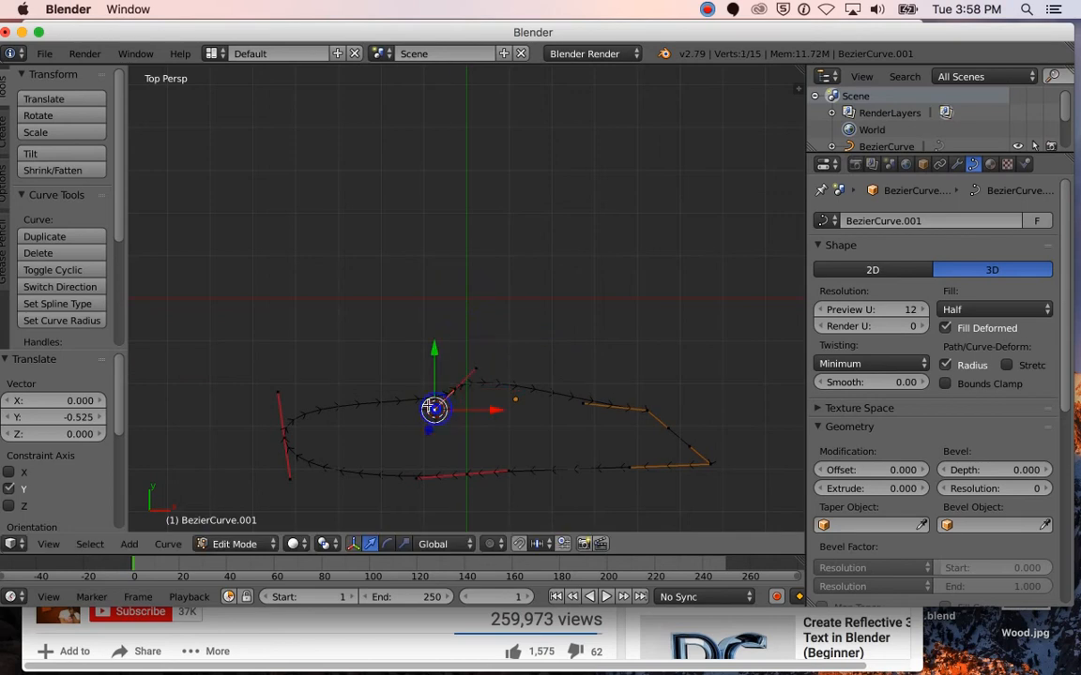
key("z")
right_click_drag(428, 430, 457, 419)
left_click_drag(496, 409, 383, 391)
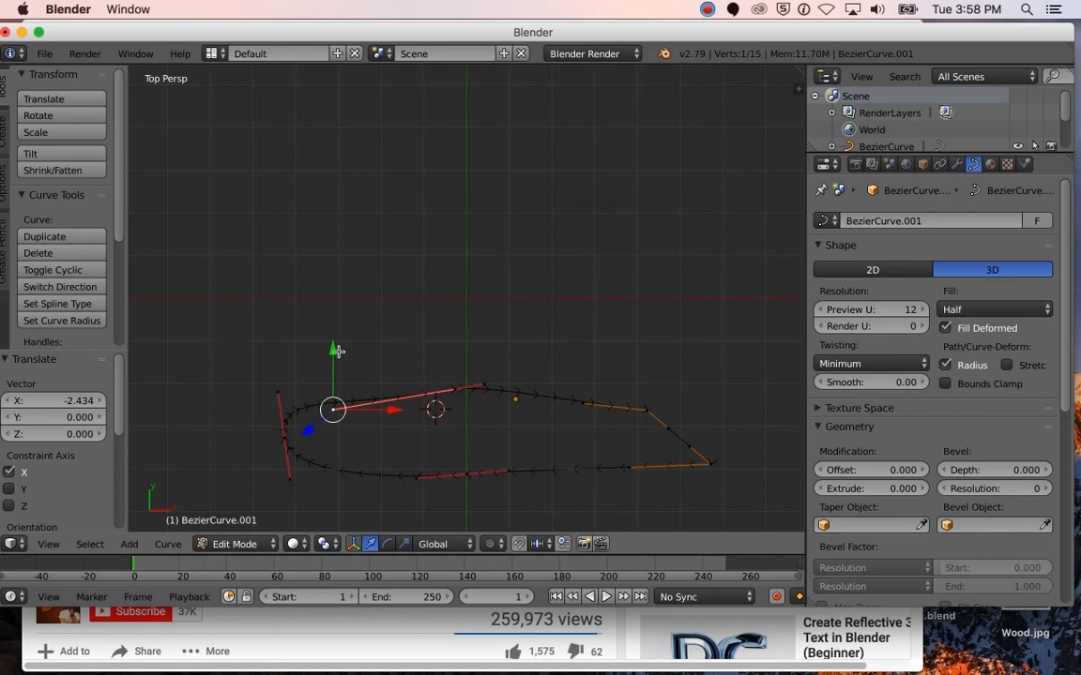
left_click_drag(333, 352, 323, 318)
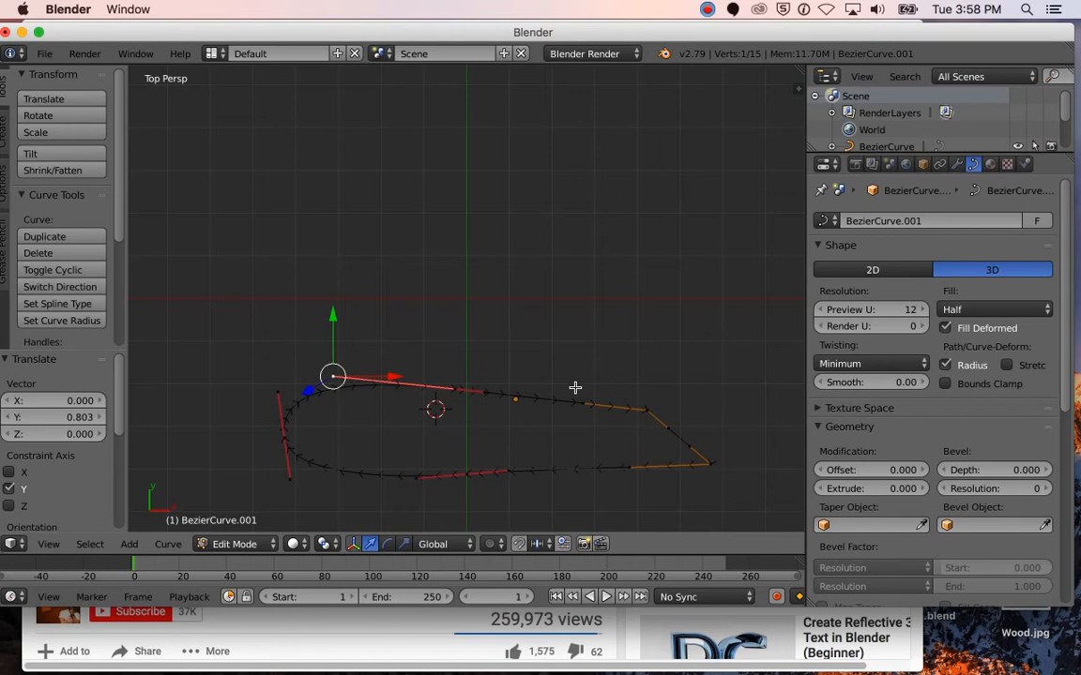
Step: Raise the lower curve point's left handle about 0.80 along Y to bend the bottom edge inward
right_click(418, 477)
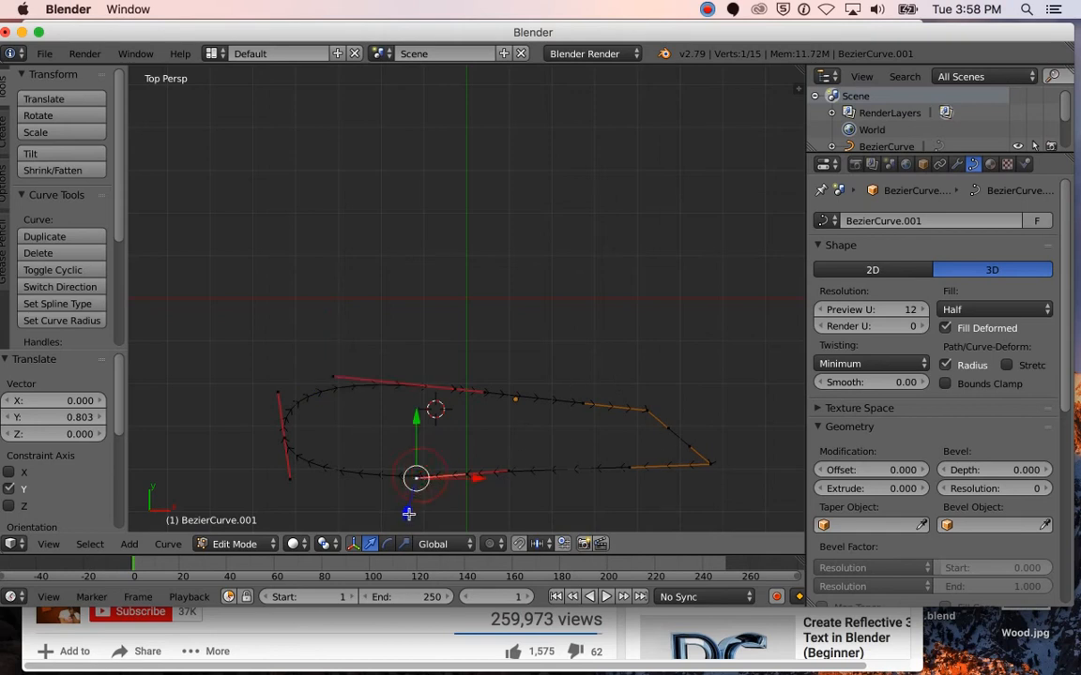
left_click_drag(416, 421, 384, 365)
right_click(505, 485)
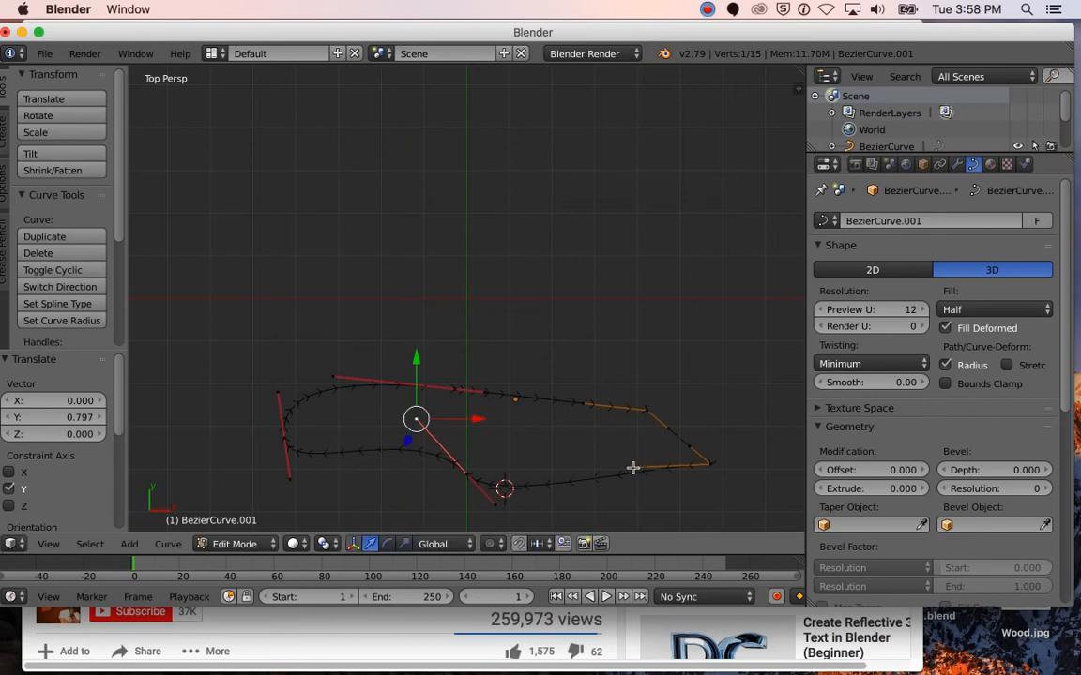
Step: Switch the curve's shape from 3D to 2D so the closed outline is filled
middle_click_drag(663, 475, 666, 414)
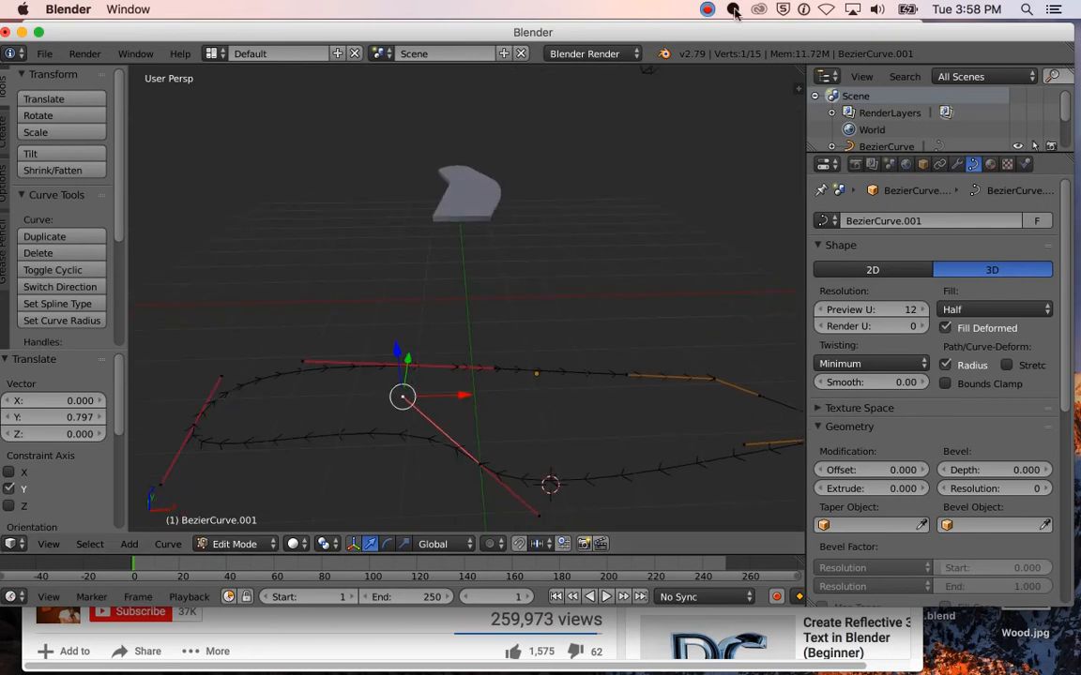
left_click_drag(748, 32, 737, 29)
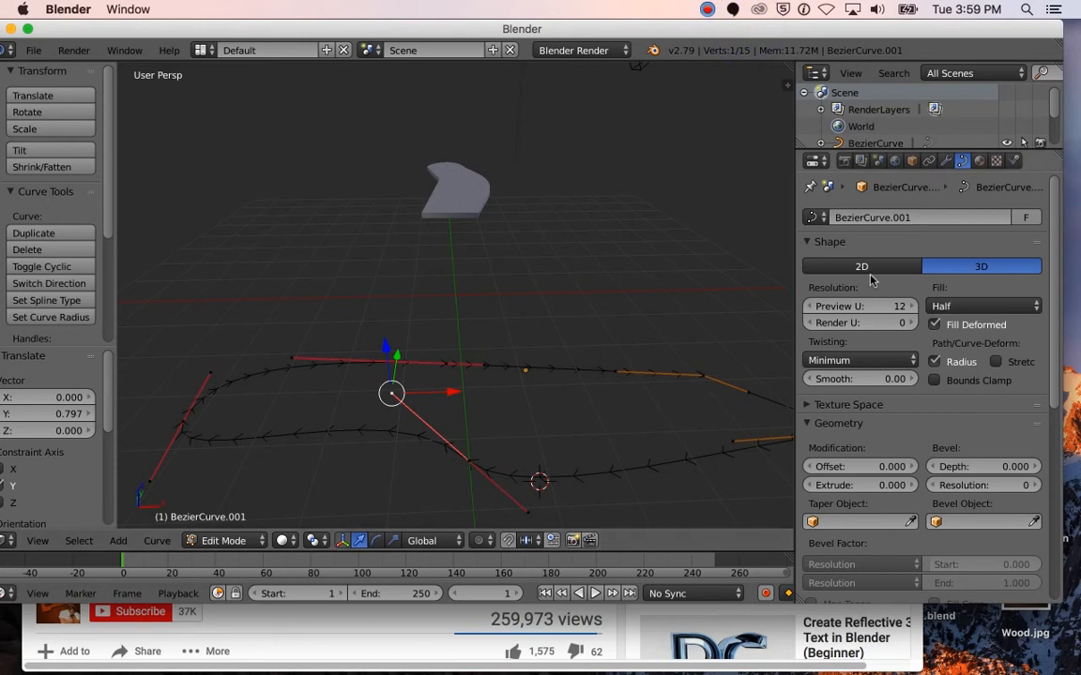
left_click(946, 161)
left_click(966, 163)
left_click(869, 271)
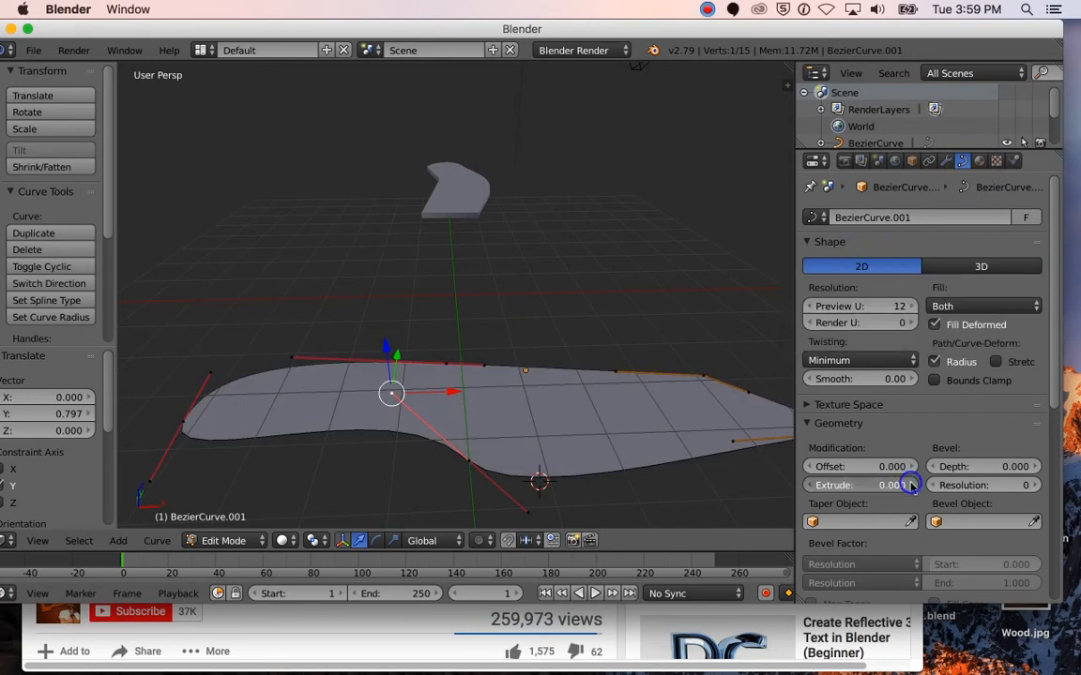
left_click(910, 485)
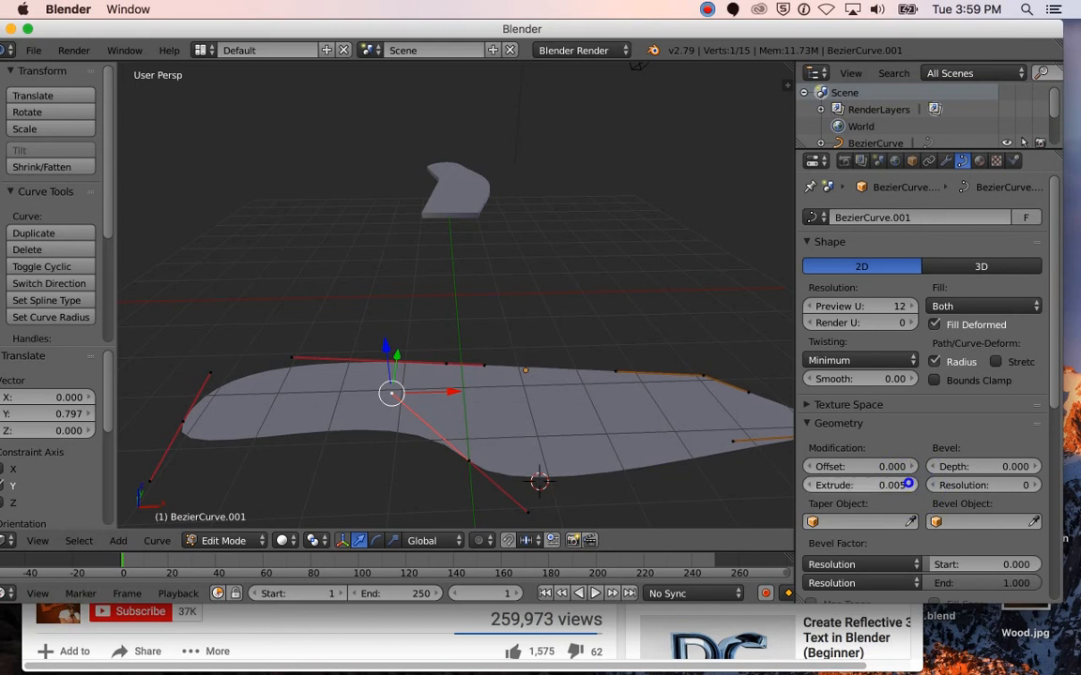
left_click(902, 485)
type(".q")
key("Return")
left_click(894, 484)
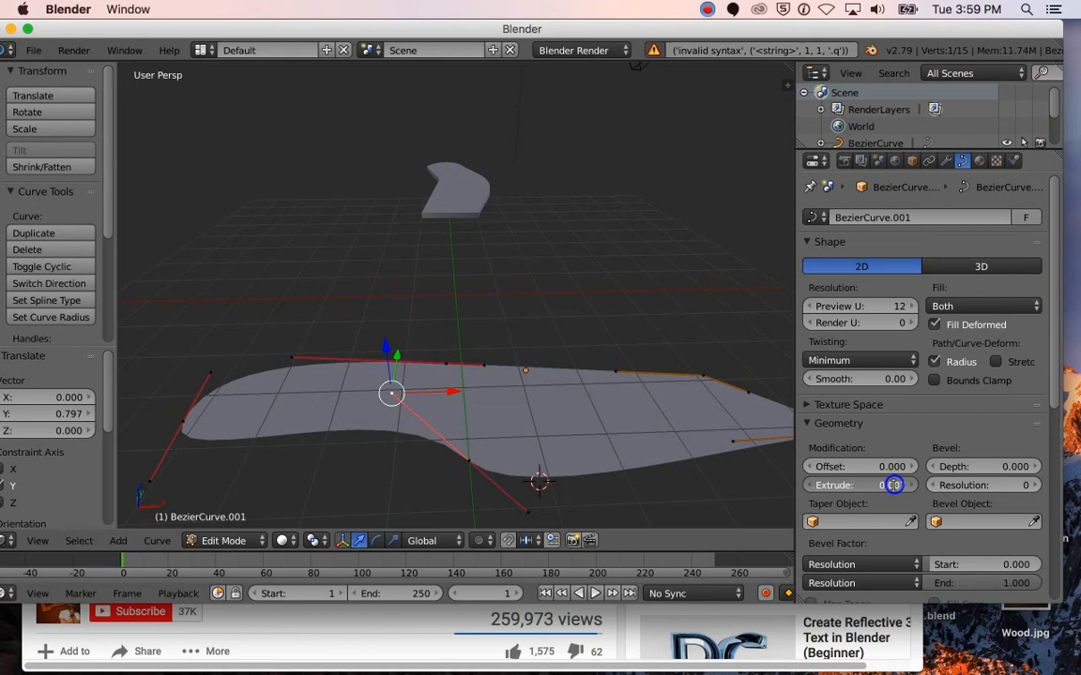
type(".q")
key("Return")
Step: Set the curve's Extrude value to 1 and check the thickness from an angle
middle_click_drag(434, 408, 448, 405)
left_click(901, 485)
type("1")
key("Return")
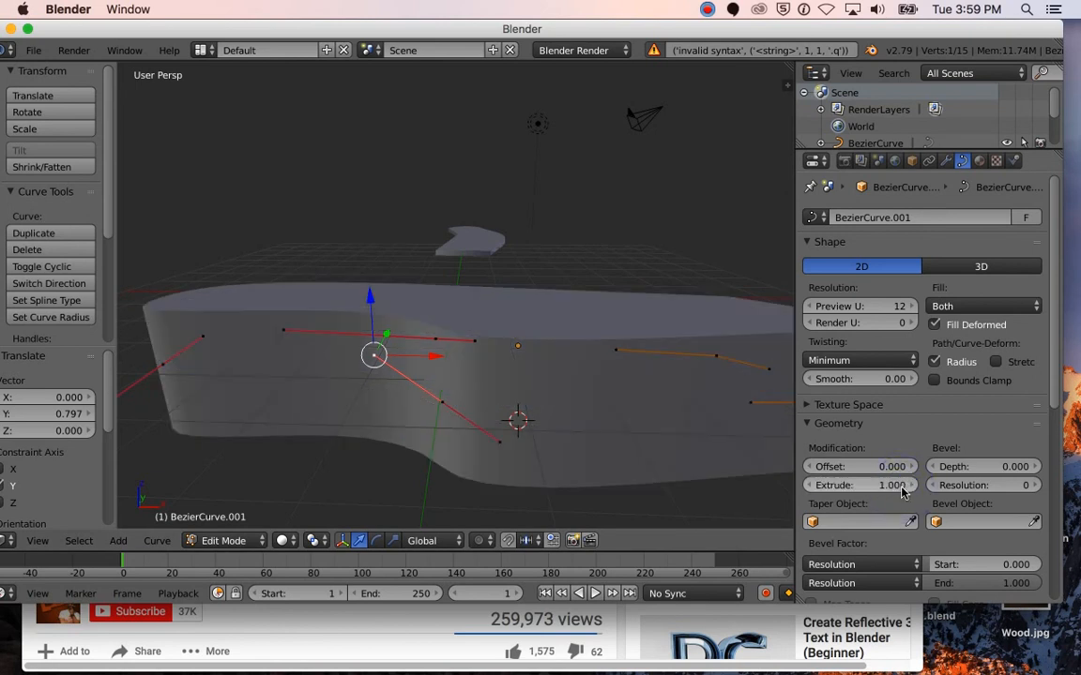
middle_click_drag(416, 382, 455, 417)
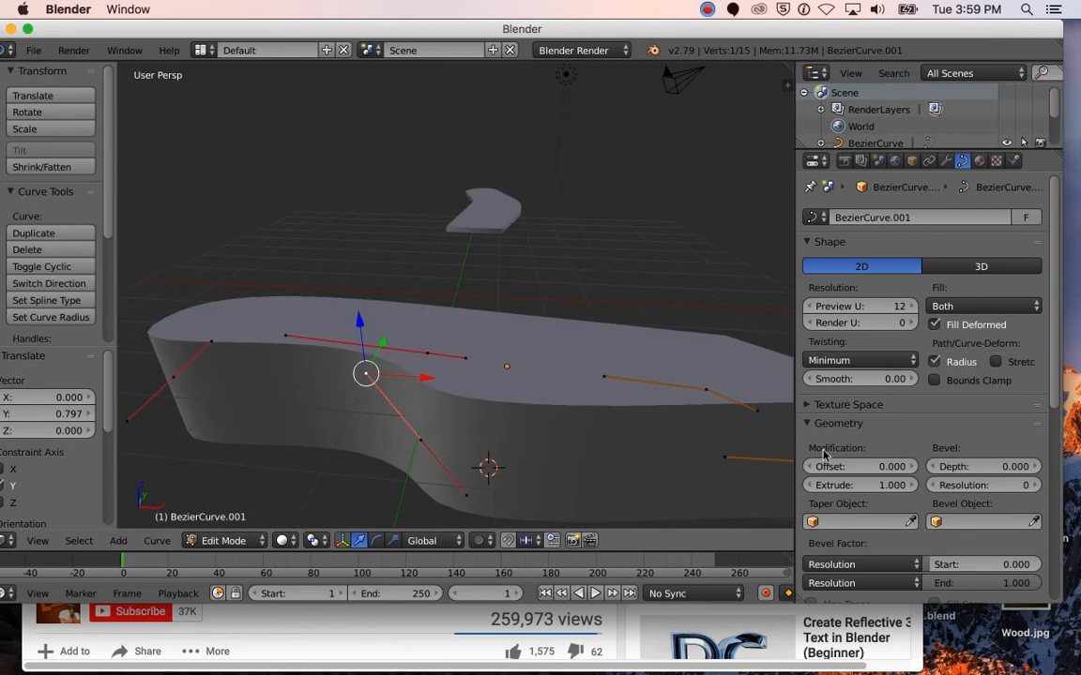
Step: Set the curve's Extrude value to 0.1 and check the thin solid from the opposite side
left_click(896, 483)
type("0.1")
key("Return")
middle_click_drag(440, 374, 636, 412)
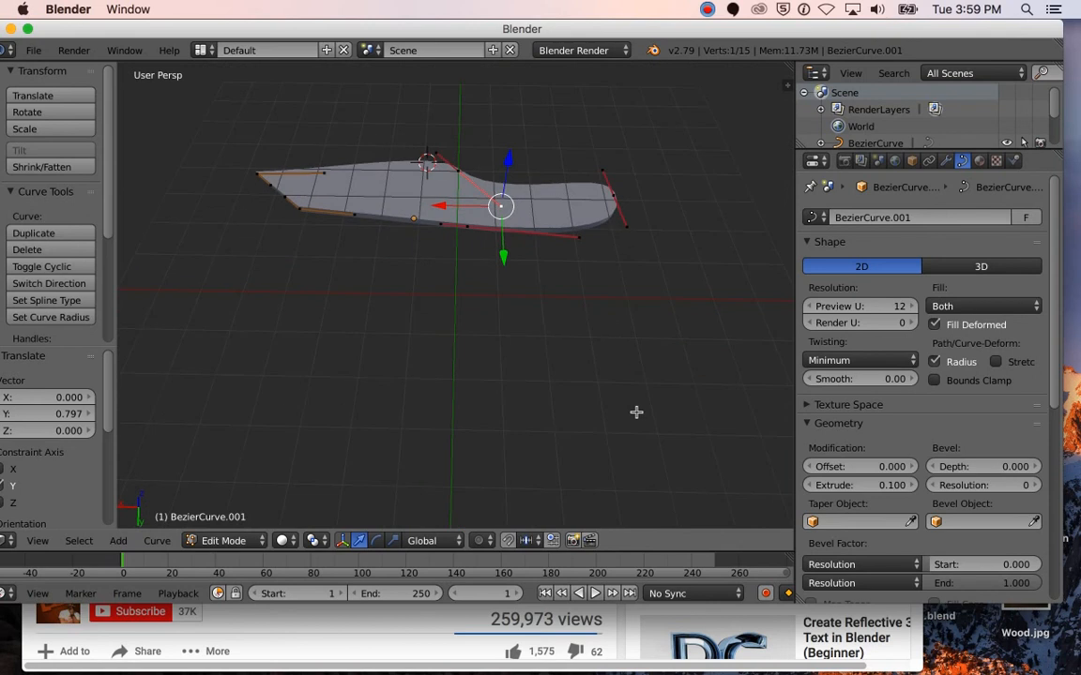